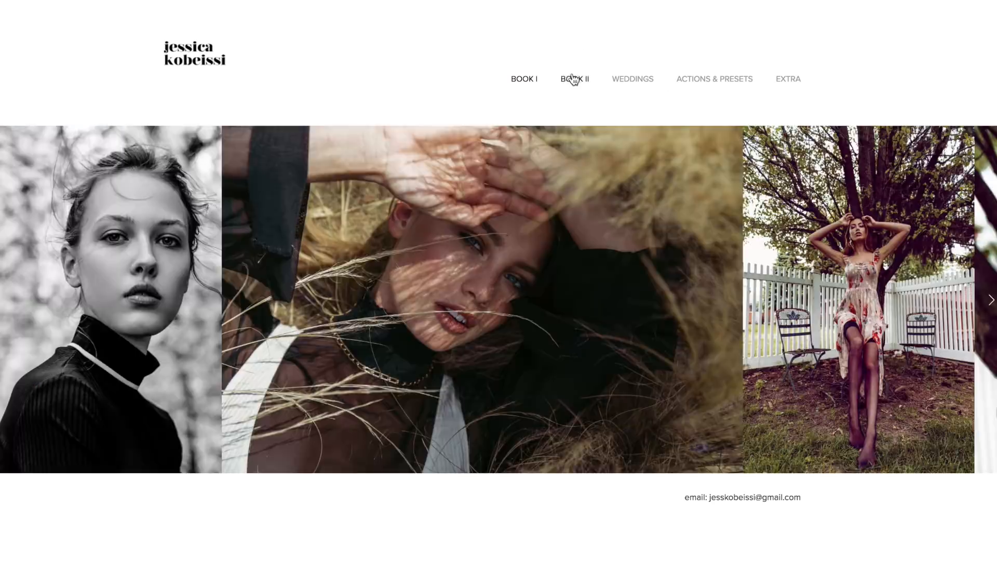
Open the BOOK II portfolio gallery and browse through its fashion portraits.
click(574, 79)
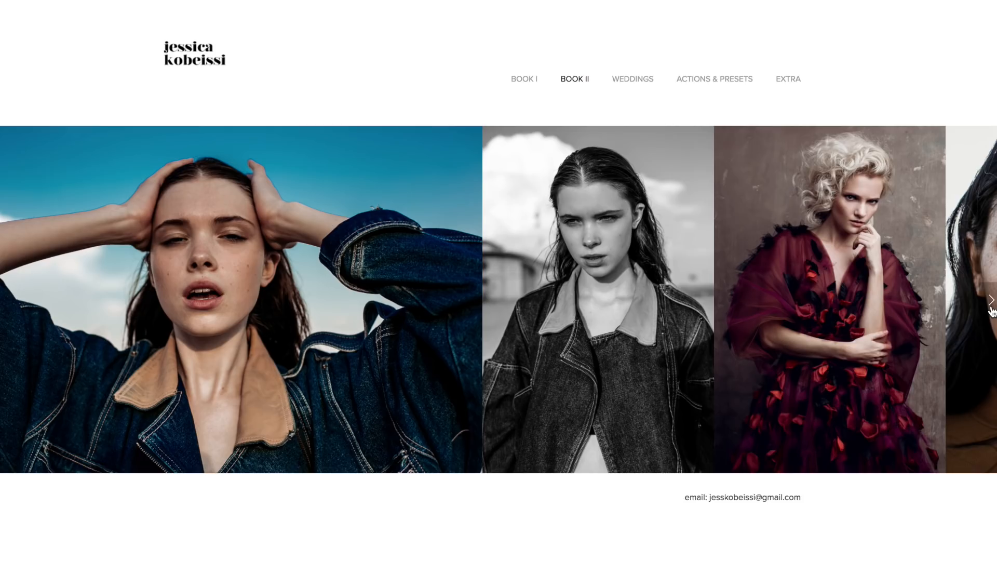
click(991, 311)
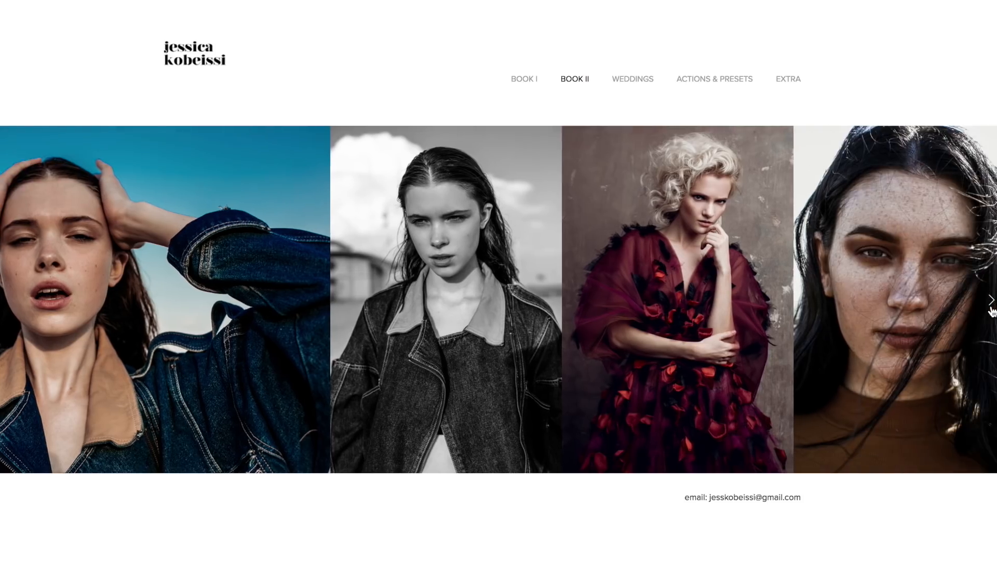
click(990, 311)
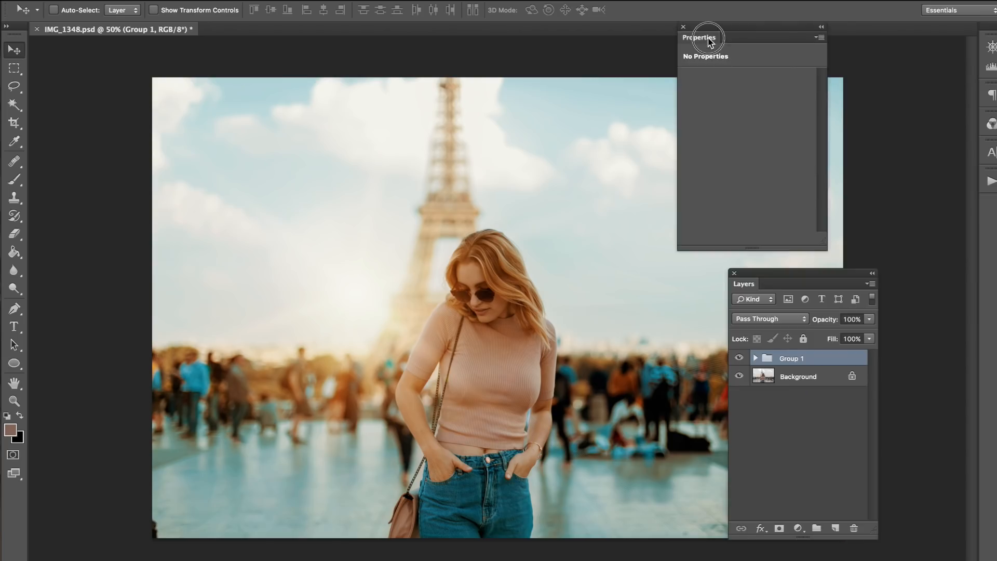
In Photoshop, align Properties above Layers and delete Group 1 after comparing the photo with and without it.
drag(712, 48, 765, 48)
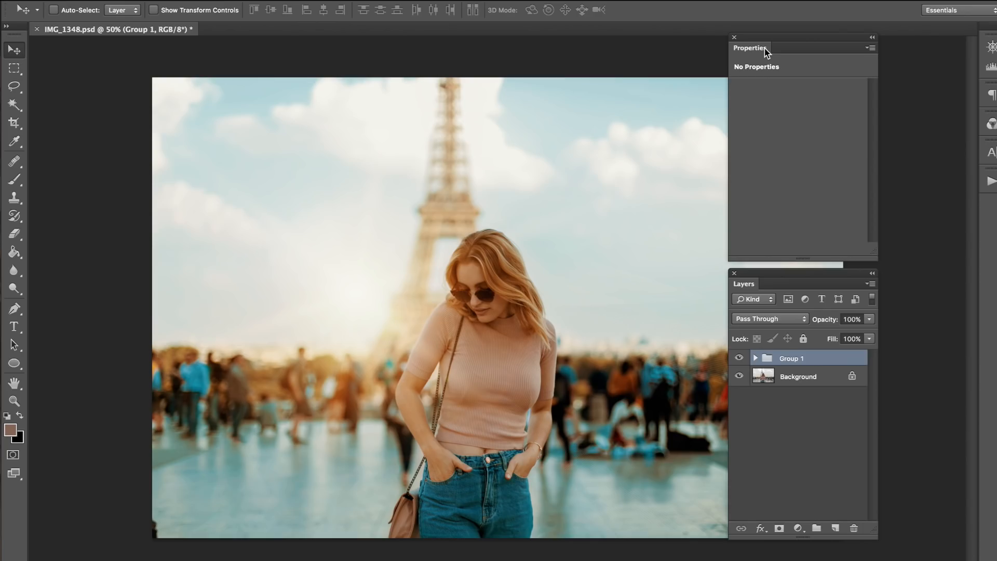
click(739, 359)
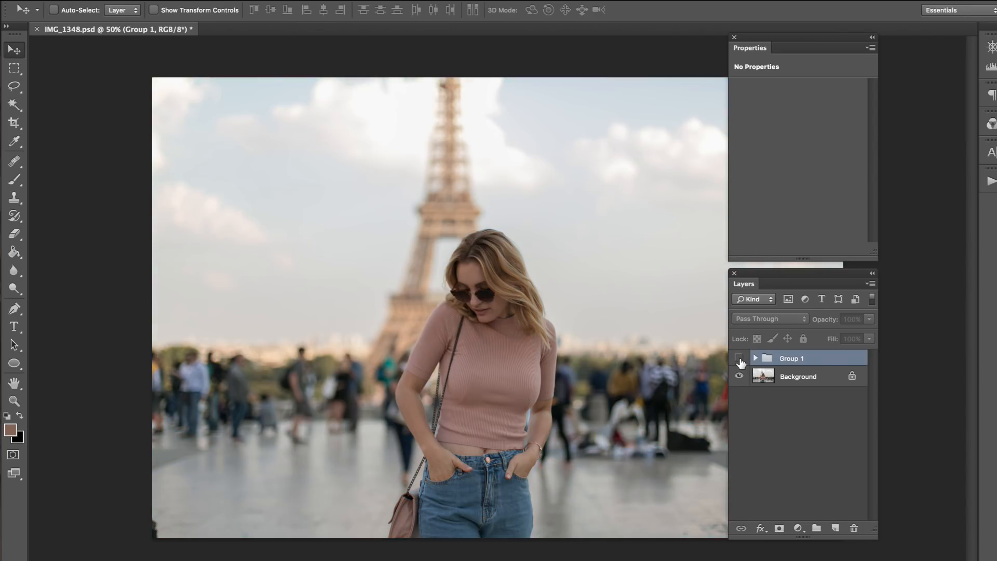
click(739, 358)
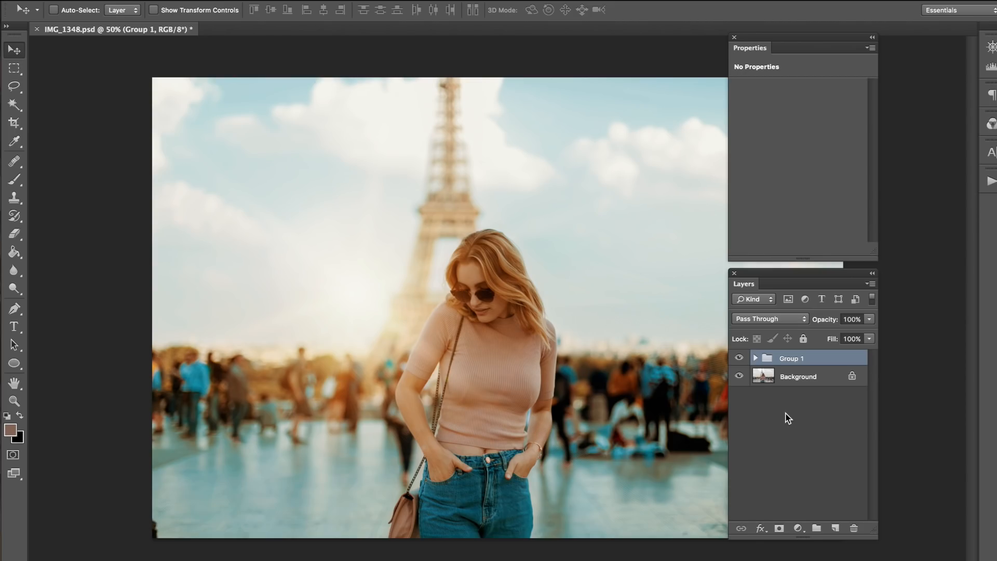
key(Delete)
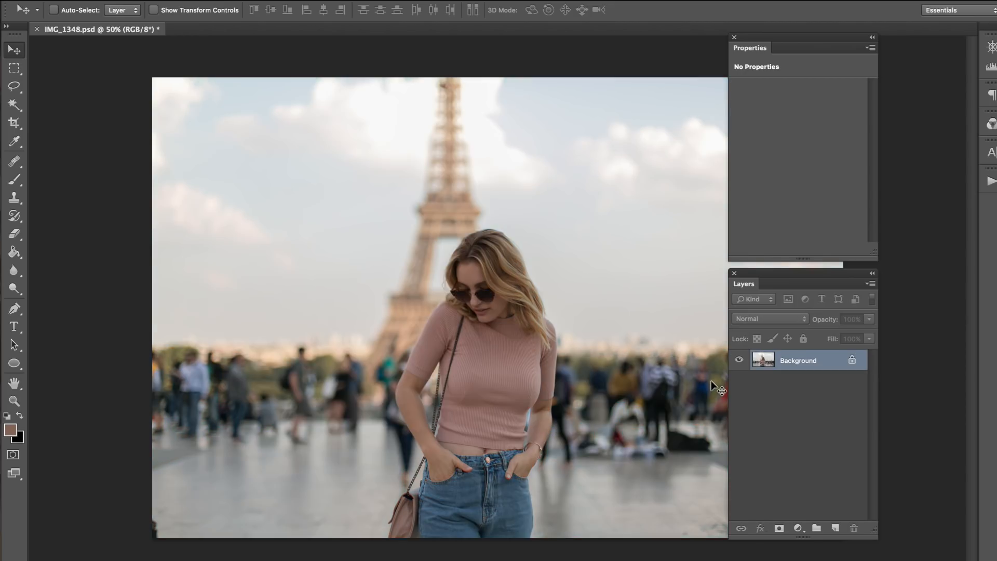
Add a Curves adjustment layer with default settings above the Background.
click(207, 0)
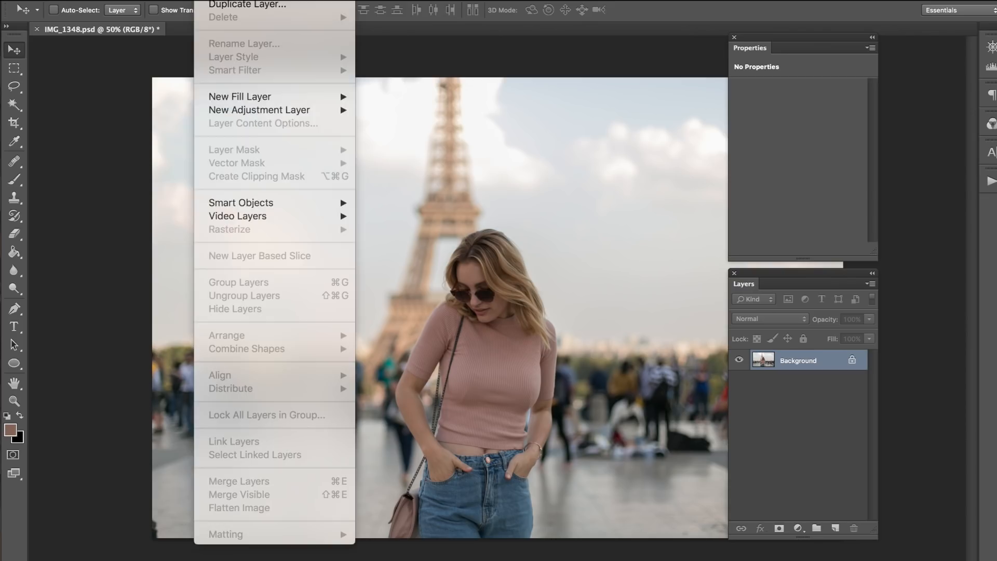
mouse_move(315, 111)
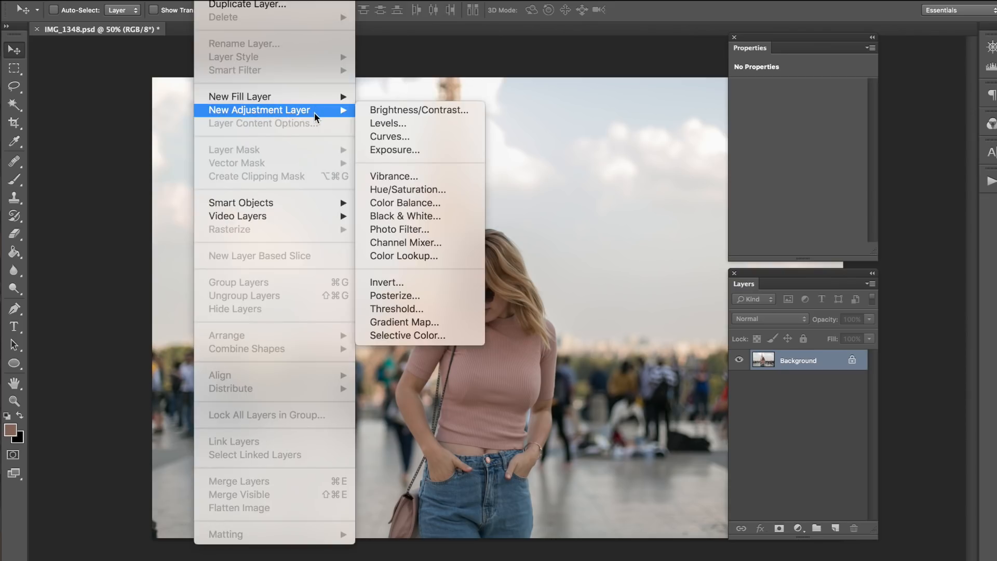
click(419, 136)
key(Return)
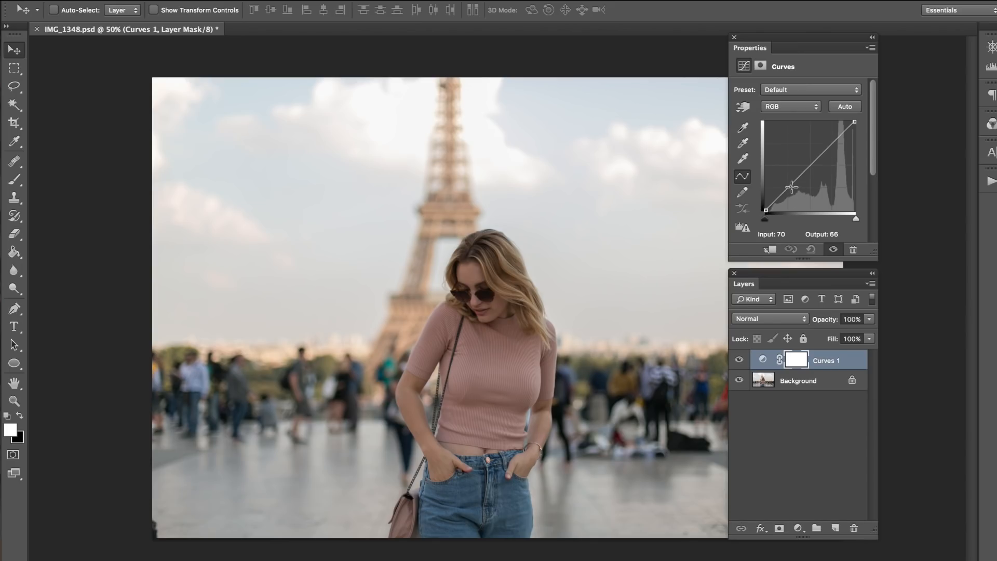
Brighten the midtones on the RGB curve, lower its white point to output 249, and compare with the original.
drag(791, 187, 857, 128)
click(804, 168)
click(739, 360)
click(740, 360)
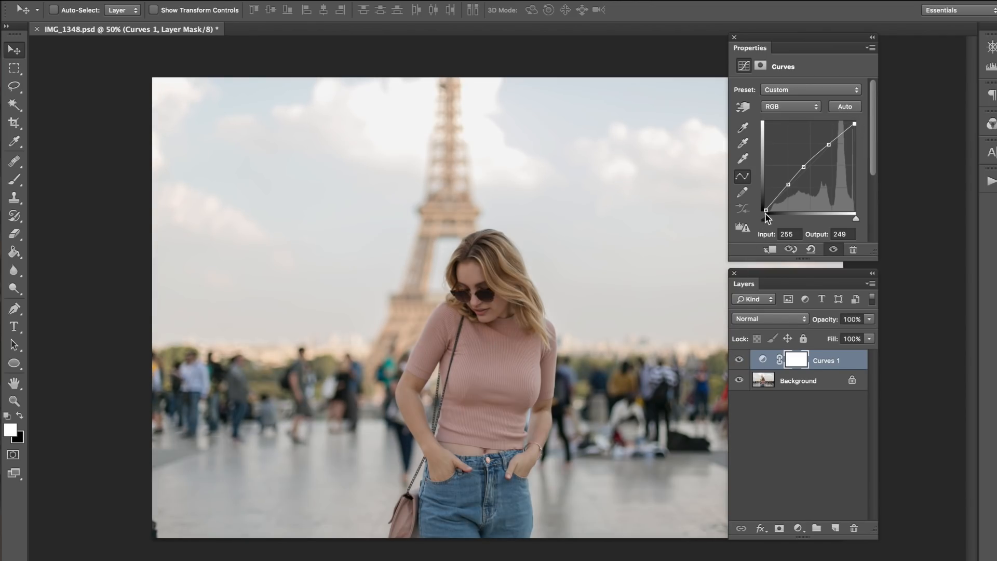
Set the RGB curve's black point to input 10, output 0, and compare the photo with and without Curves.
drag(767, 210, 770, 212)
click(739, 360)
click(739, 360)
click(739, 360)
click(738, 360)
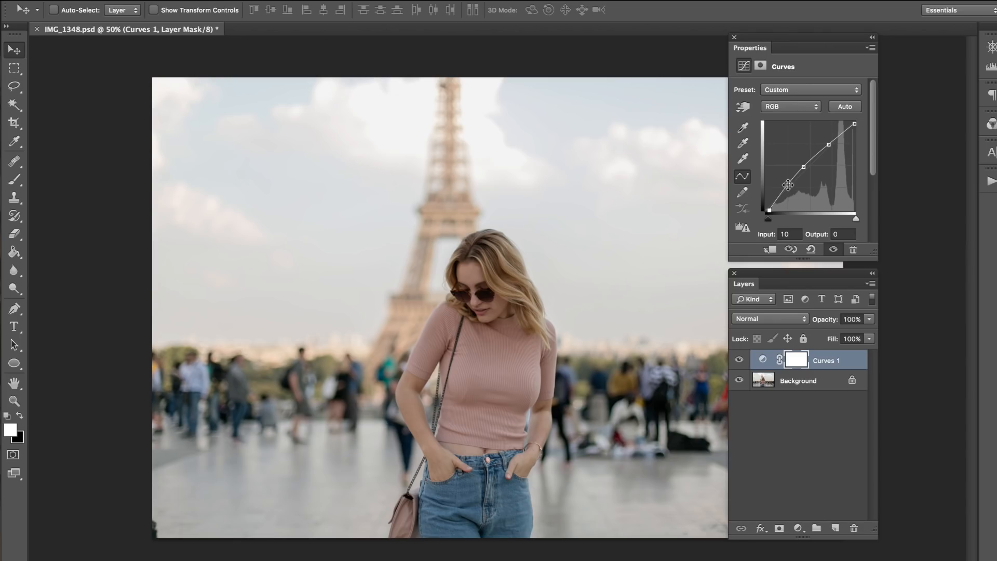
click(740, 360)
click(740, 360)
click(740, 360)
click(740, 360)
Lower the RGB curve's shadow point slightly, set its midtone point to input 110, output 124, and check the effect.
mouse_move(788, 188)
mouse_down()
mouse_move(781, 198)
mouse_move(785, 190)
mouse_up()
click(740, 365)
click(740, 365)
click(740, 365)
click(740, 365)
click(740, 364)
click(740, 364)
click(805, 169)
click(739, 364)
click(740, 364)
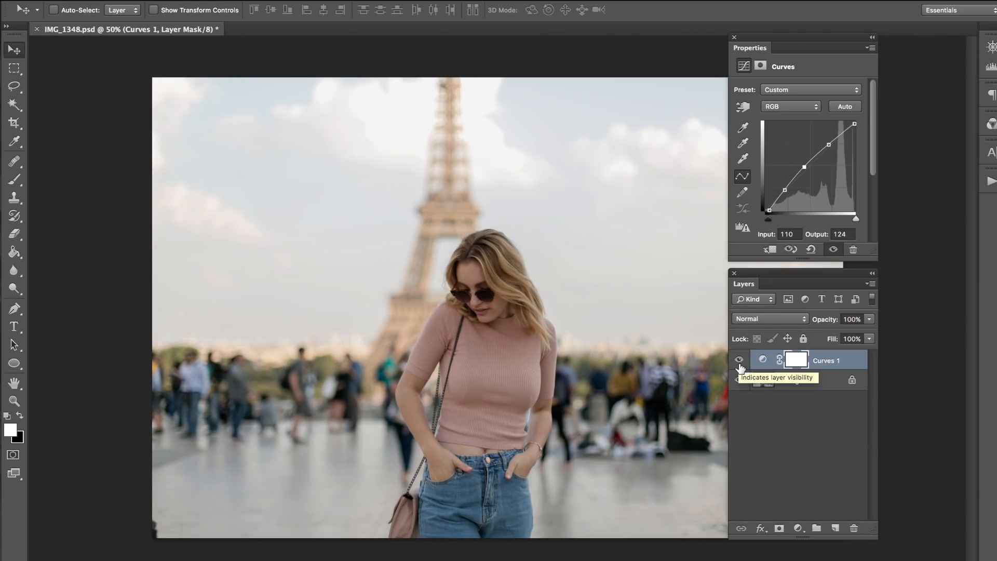
In the Blue curve, raise the highlights to output 193 at input 181 and lower the midtones to output 92 at input 110.
click(787, 107)
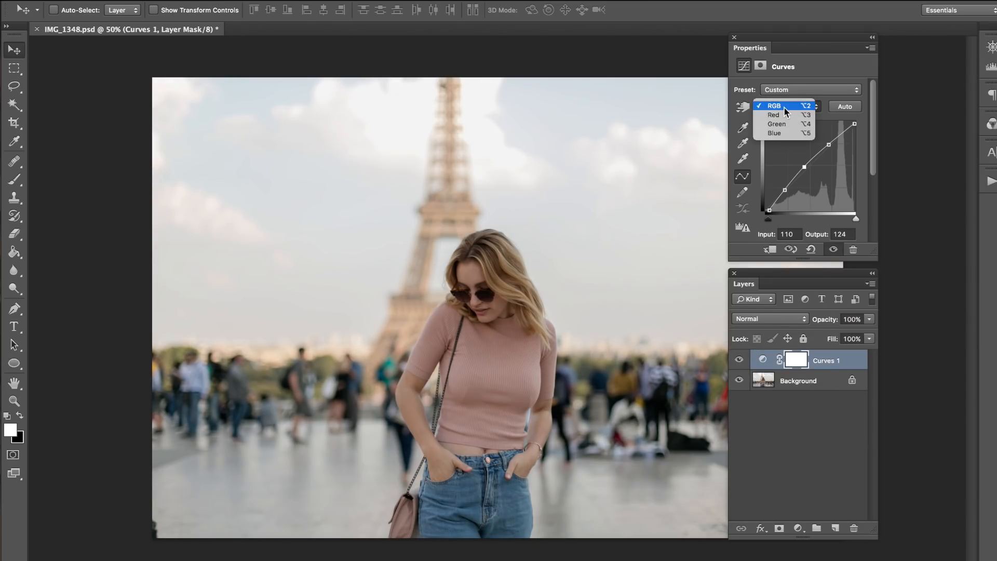
click(785, 133)
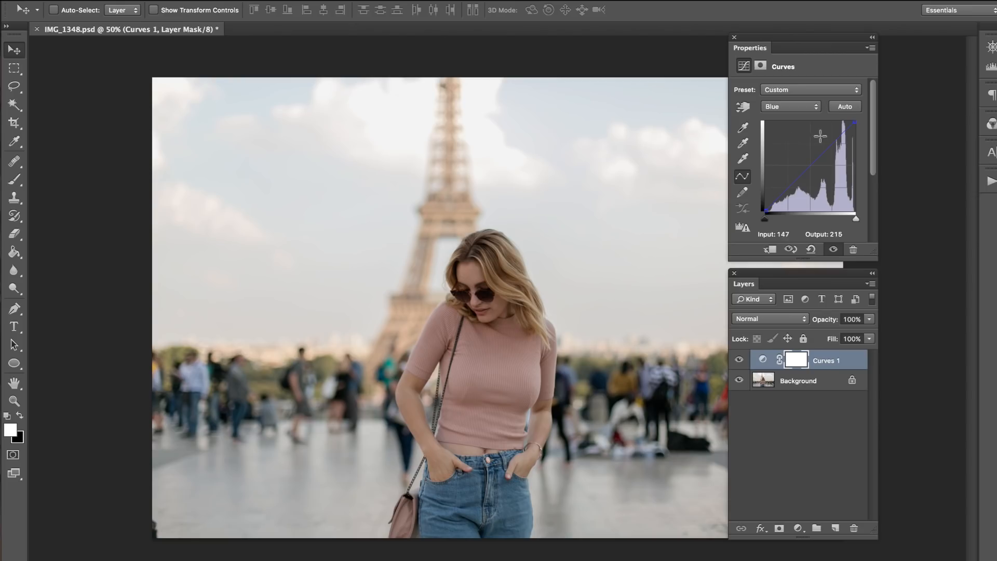
drag(830, 147, 829, 144)
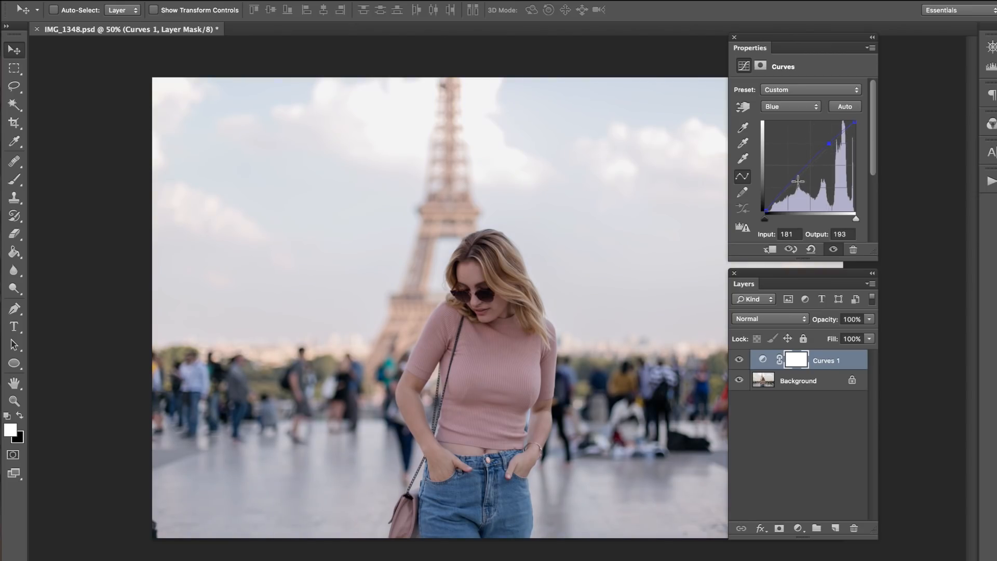
drag(801, 176, 805, 179)
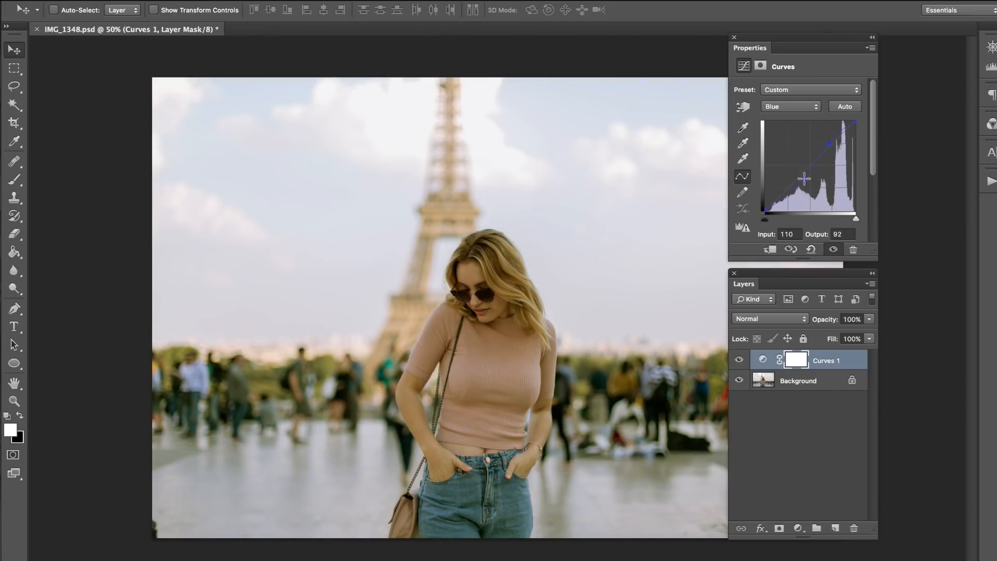
Adjust the Blue curve's shadows slightly, set its highlight point to input 179, output 185, and compare before and after.
mouse_move(788, 197)
mouse_down()
mouse_move(804, 177)
mouse_move(786, 193)
mouse_up()
drag(831, 145, 829, 147)
click(739, 360)
click(739, 361)
click(738, 361)
click(739, 361)
Add a Black & White adjustment layer above Curves 1 and enable its default Tint.
click(209, 0)
mouse_move(330, 114)
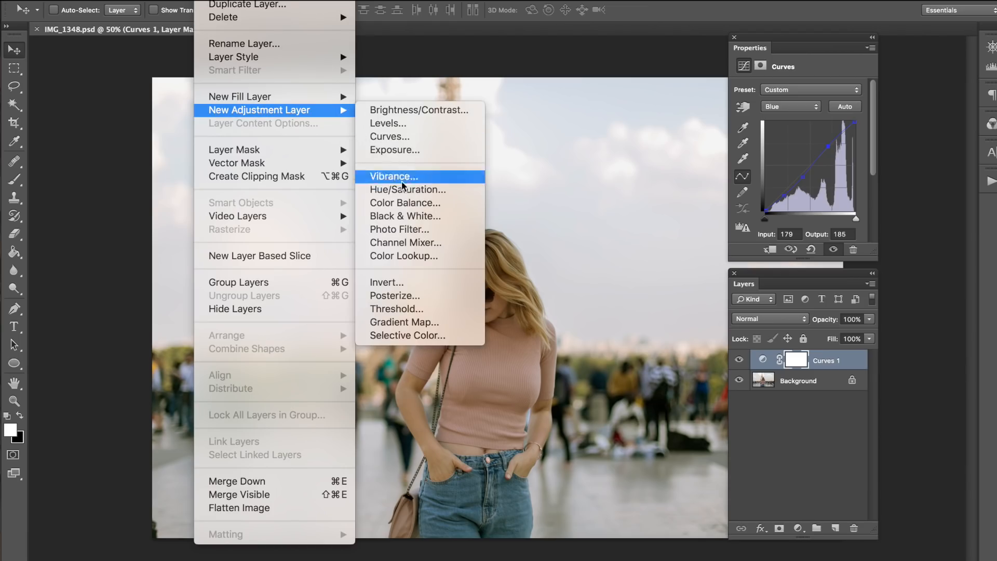
click(396, 216)
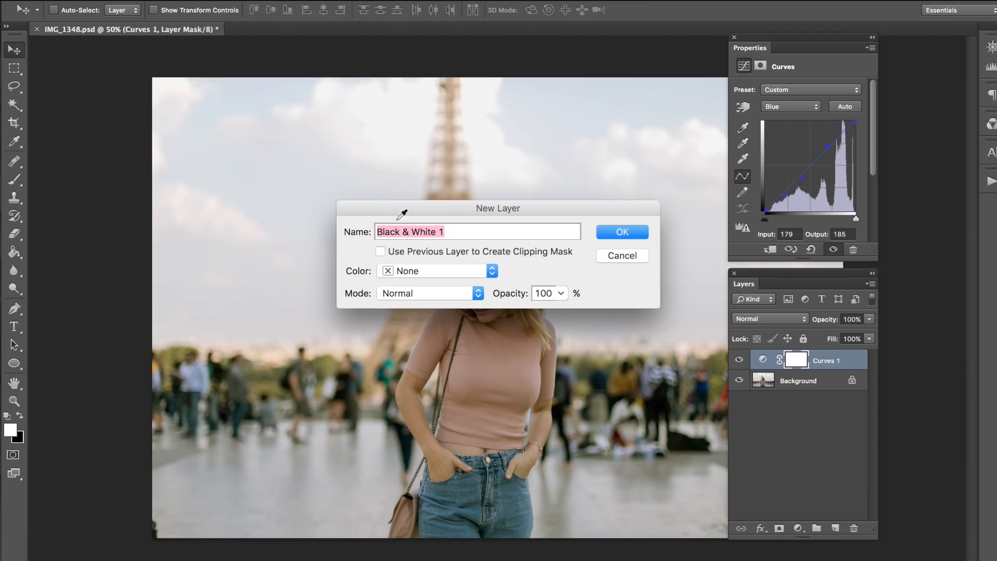
key(Return)
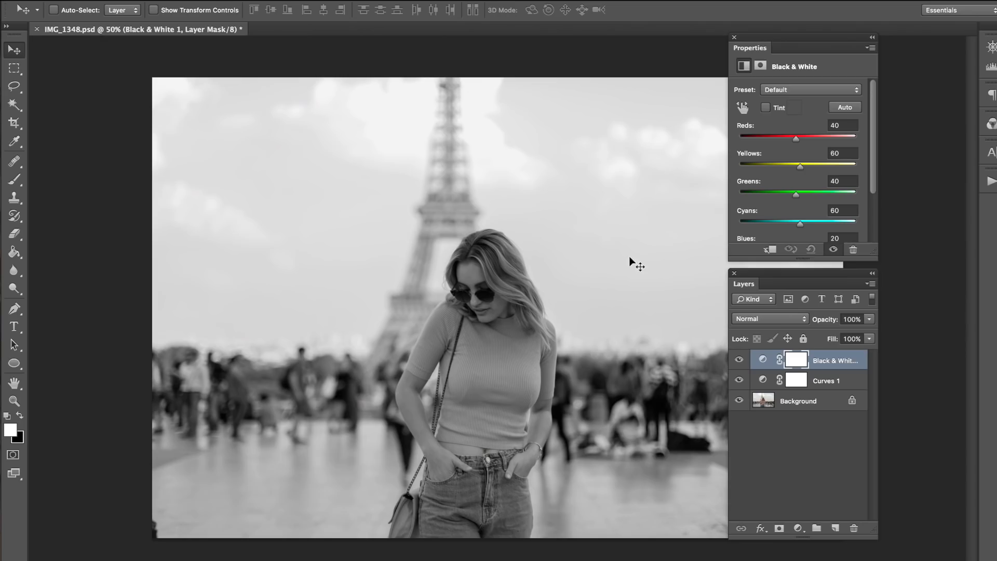
click(766, 108)
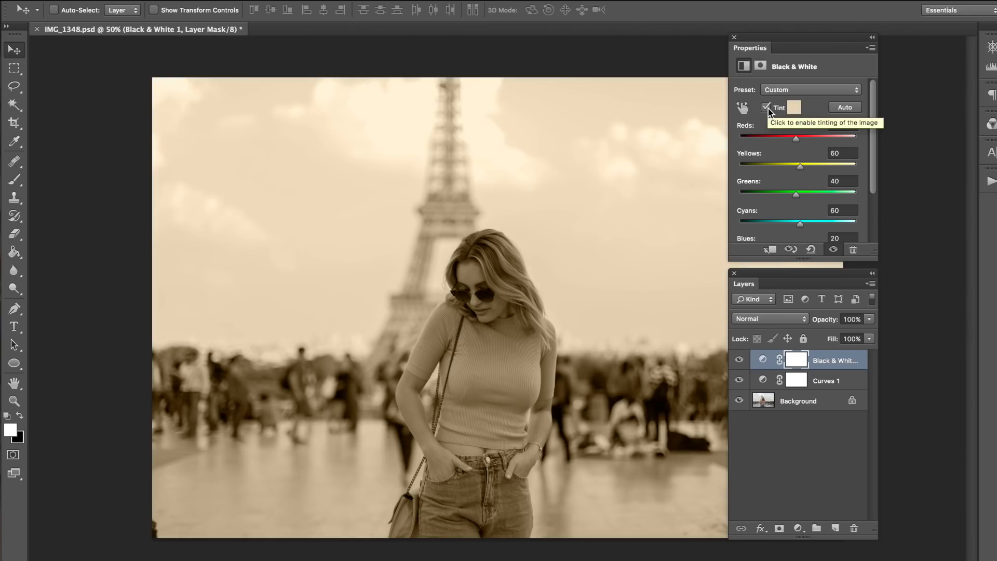
Blend the Black & White layer in Soft Light mode at 19% opacity and compare the photo with and without it.
click(761, 320)
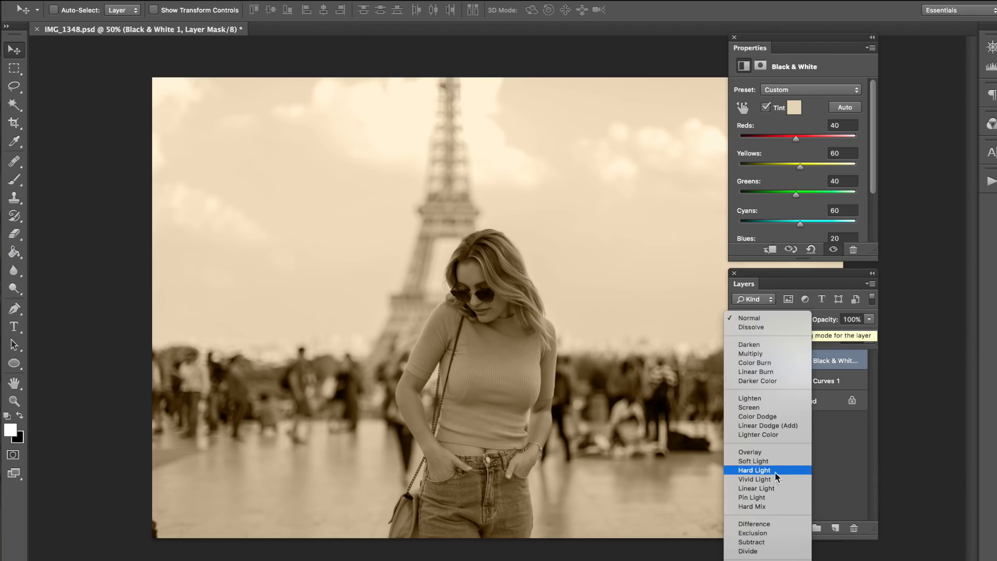
click(758, 461)
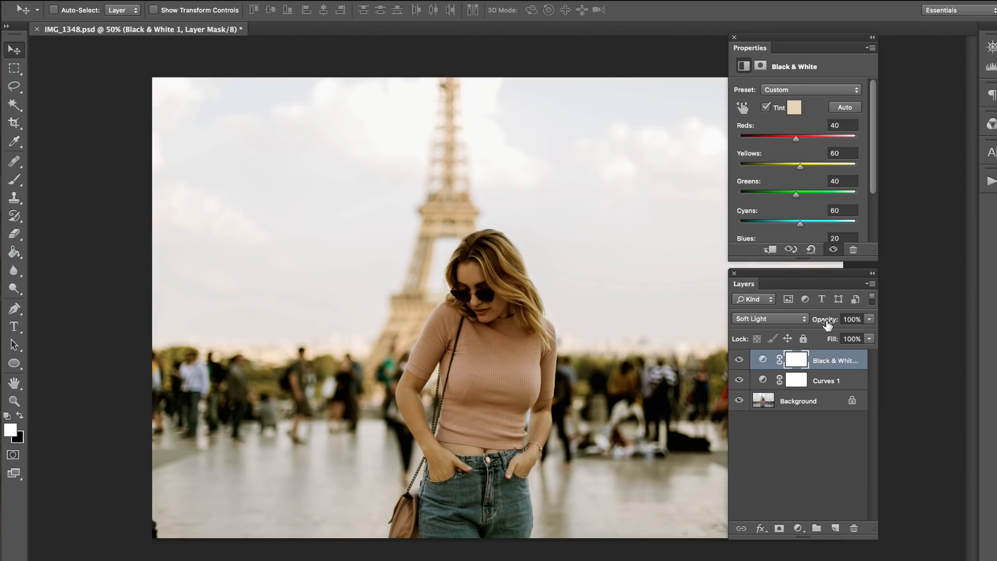
drag(826, 324, 772, 325)
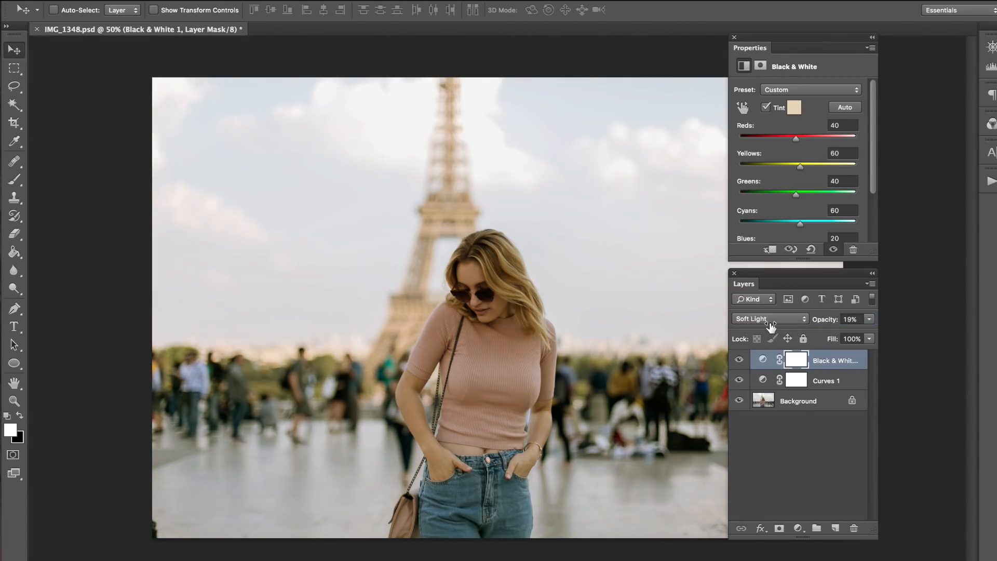
click(739, 360)
click(739, 361)
click(739, 361)
click(739, 360)
Add a Levels adjustment layer with the input black level at 5 and midtones at 1.13.
click(206, 0)
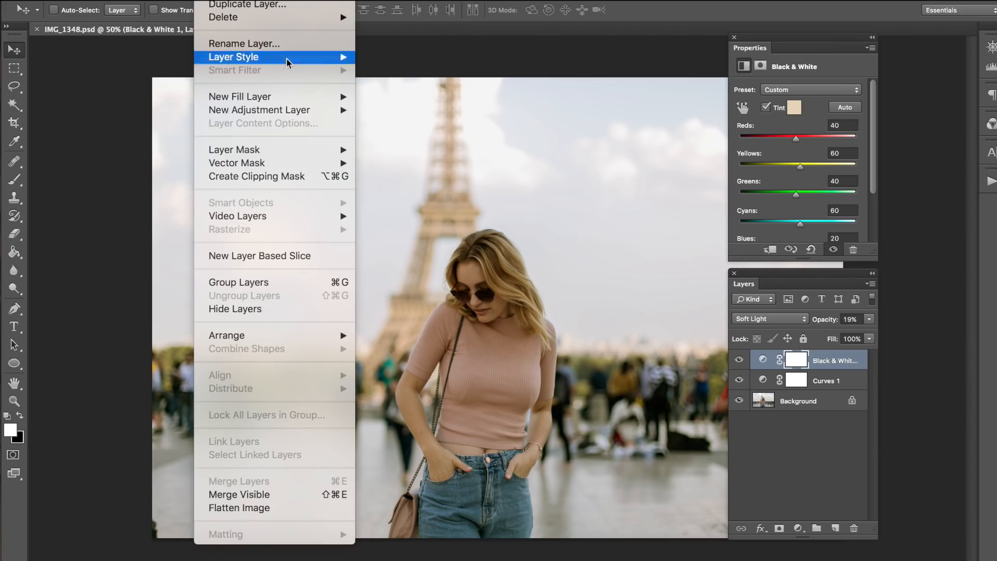
mouse_move(296, 108)
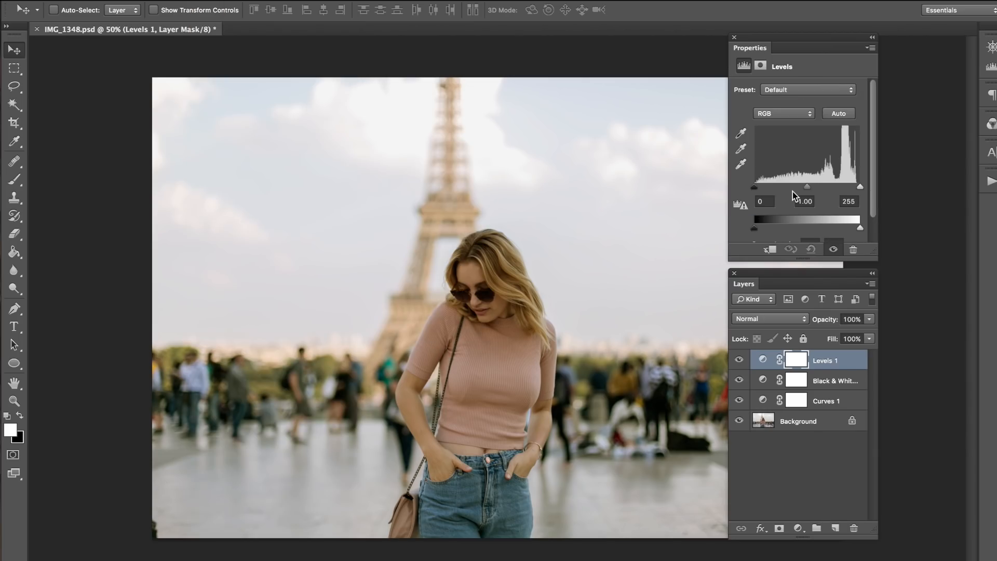
drag(754, 187, 757, 190)
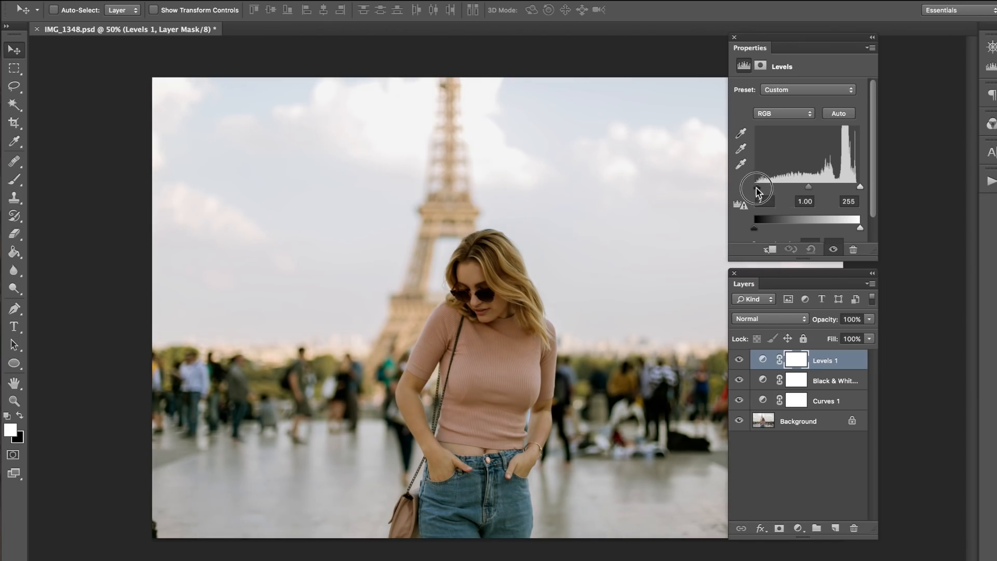
text(5)
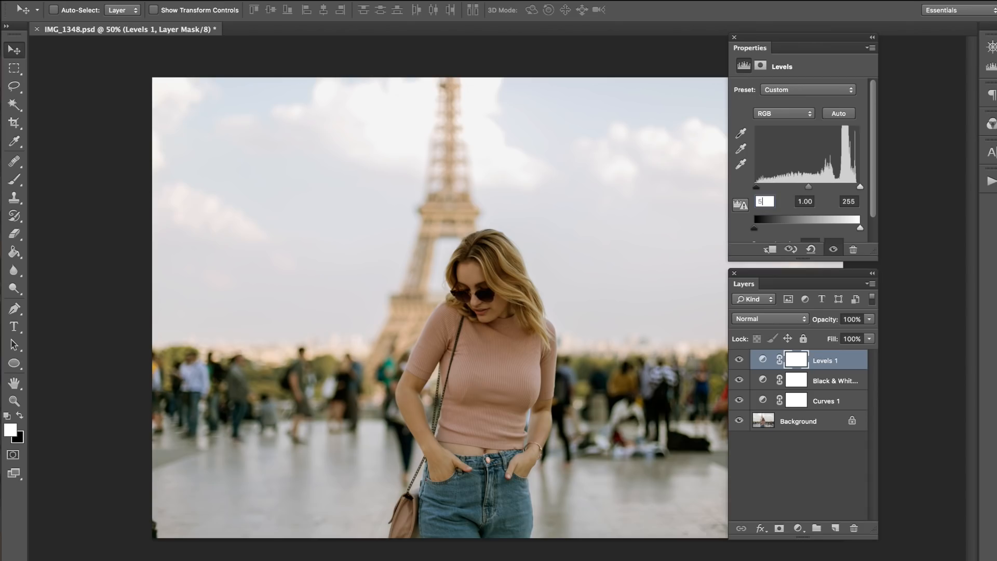
drag(812, 201, 804, 201)
text(13)
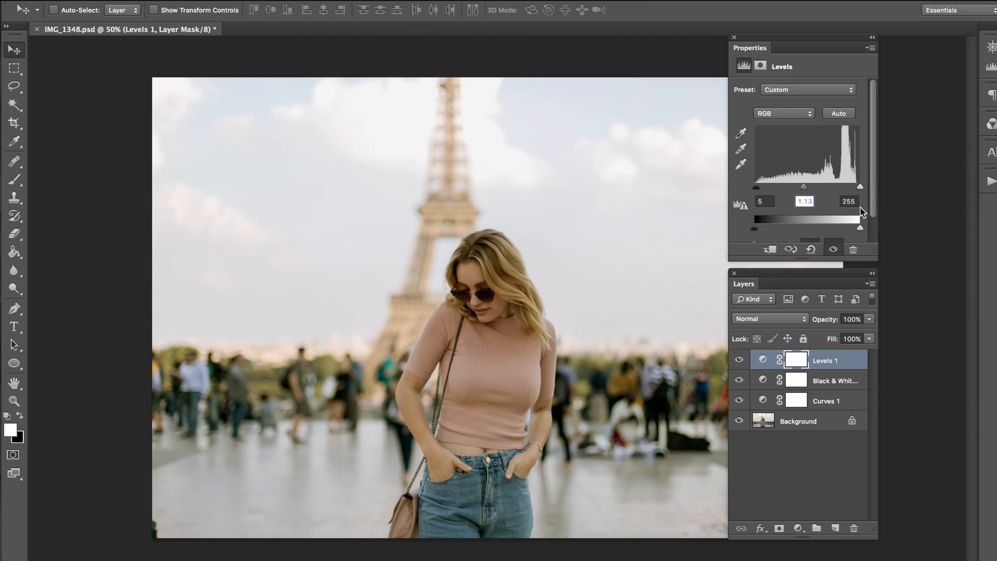
Set the Levels output range to 13 and 230 for a faded look, and compare the photo before and after.
scroll(856, 216, down, 2)
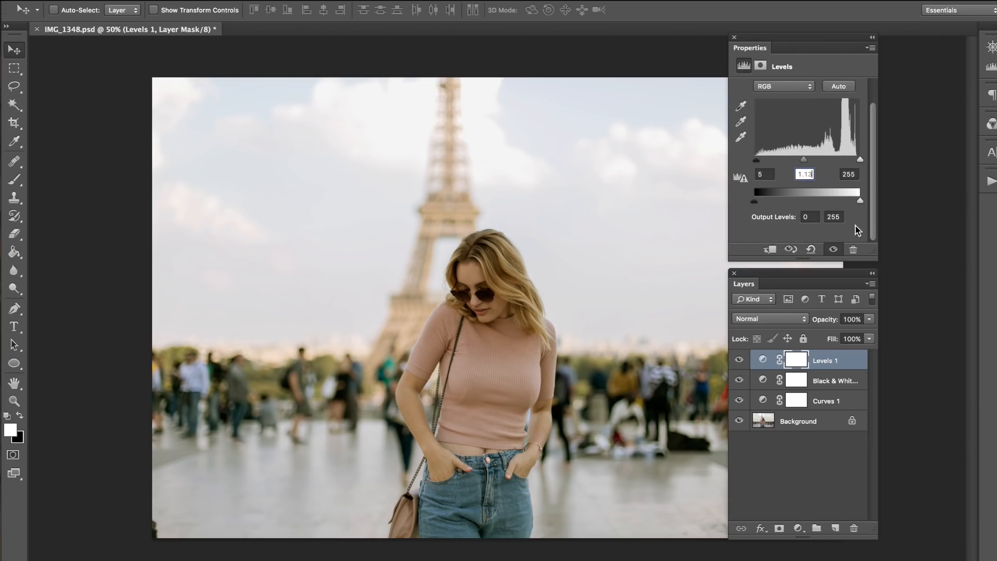
drag(858, 204, 847, 203)
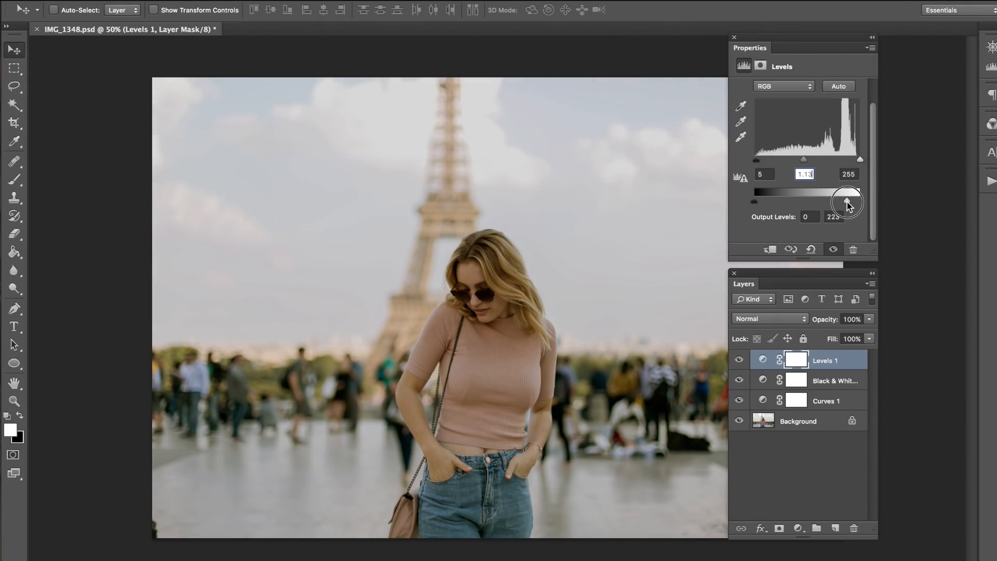
drag(846, 203, 850, 204)
drag(755, 202, 761, 206)
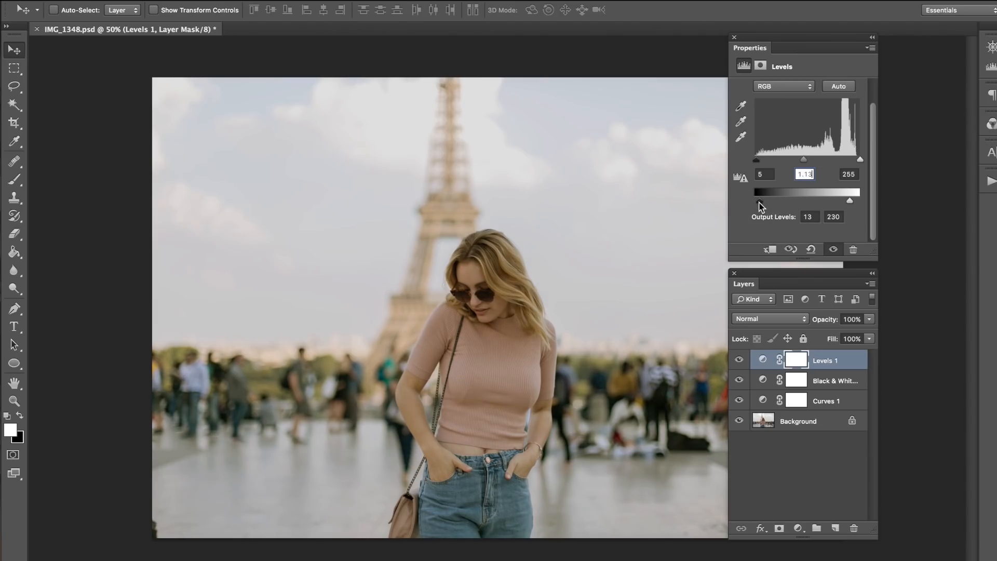
click(739, 362)
click(739, 363)
click(740, 363)
click(740, 364)
click(740, 363)
click(740, 364)
Add a Color Balance adjustment layer above Levels 1.
click(207, 0)
mouse_move(322, 113)
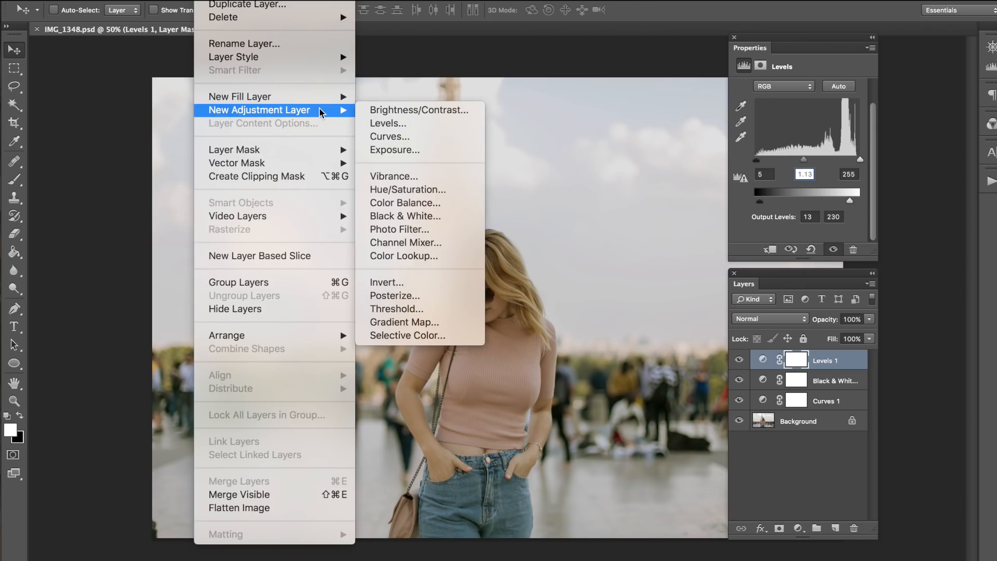
click(409, 205)
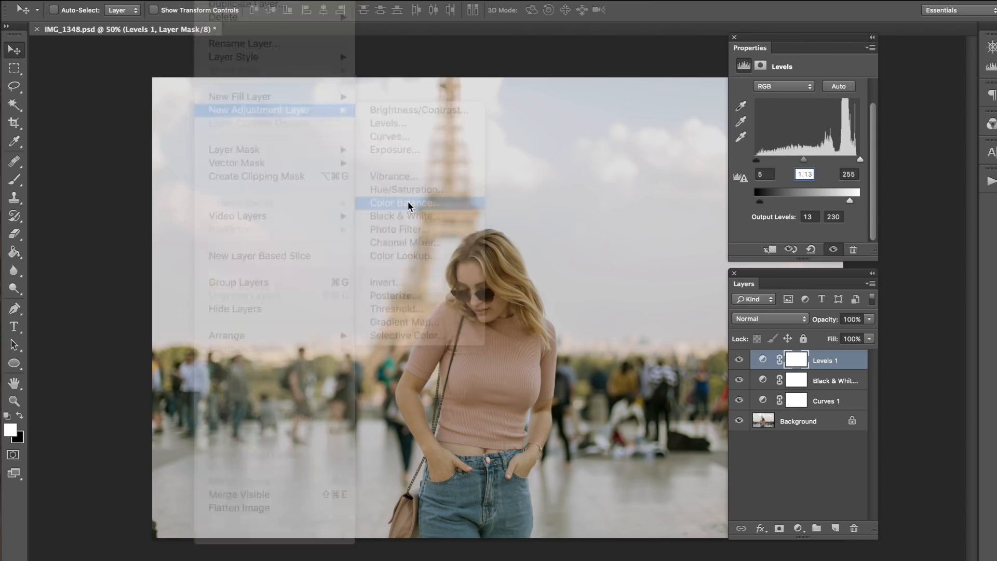
click(638, 235)
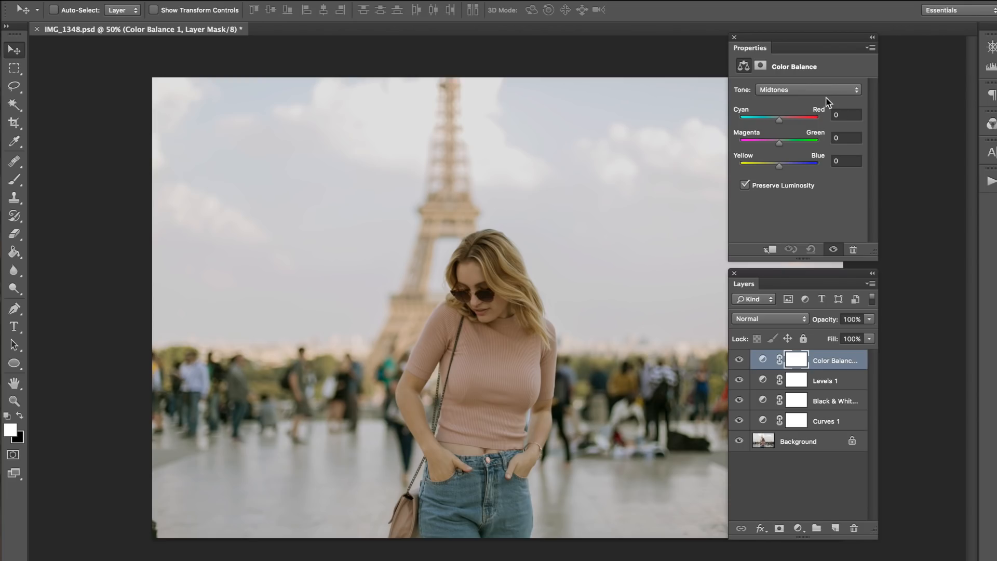
Set the Color Balance midtones to 9 on Cyan–Red and -2 on Yellow–Blue.
click(841, 114)
text(9)
click(838, 160)
text(-2)
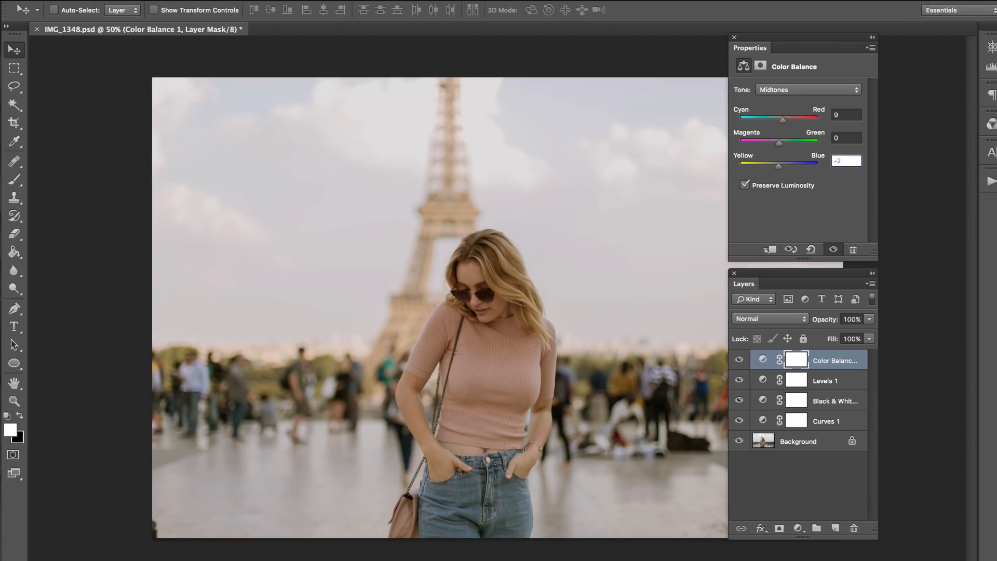
Set the Color Balance shadows to 7 on Cyan–Red and -11 on Yellow–Blue, and compare the photo with and without the layer.
click(797, 89)
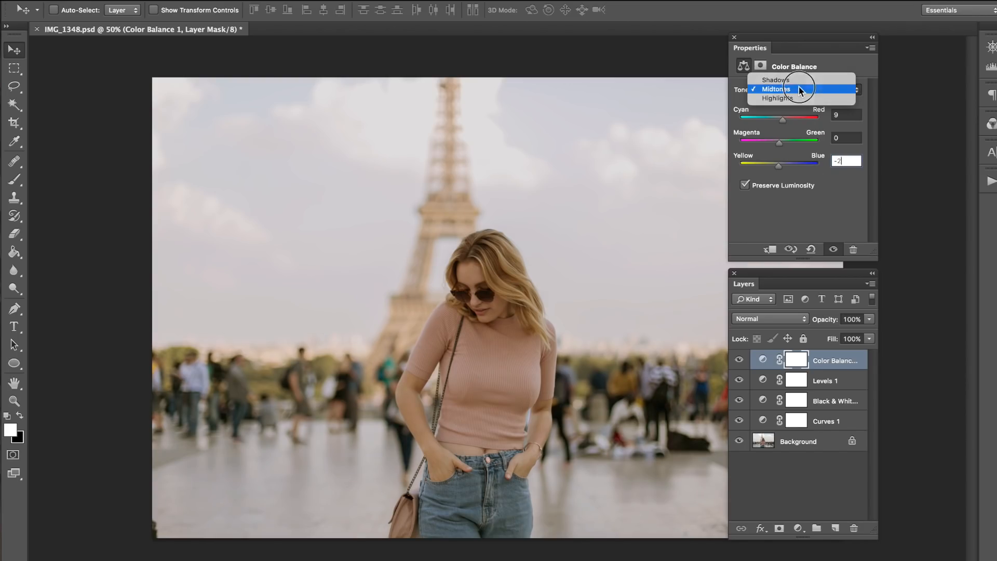
click(795, 79)
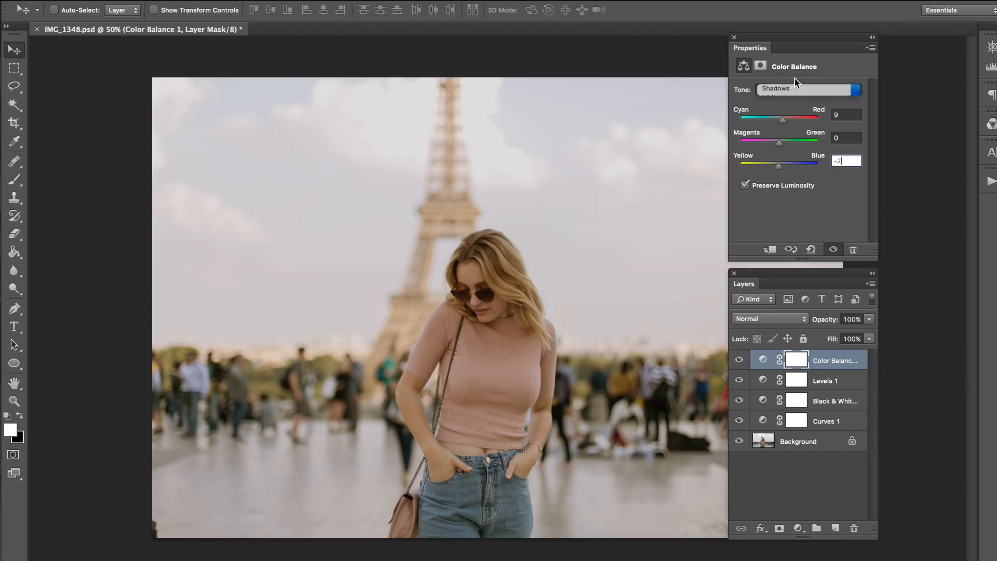
click(844, 115)
text(7)
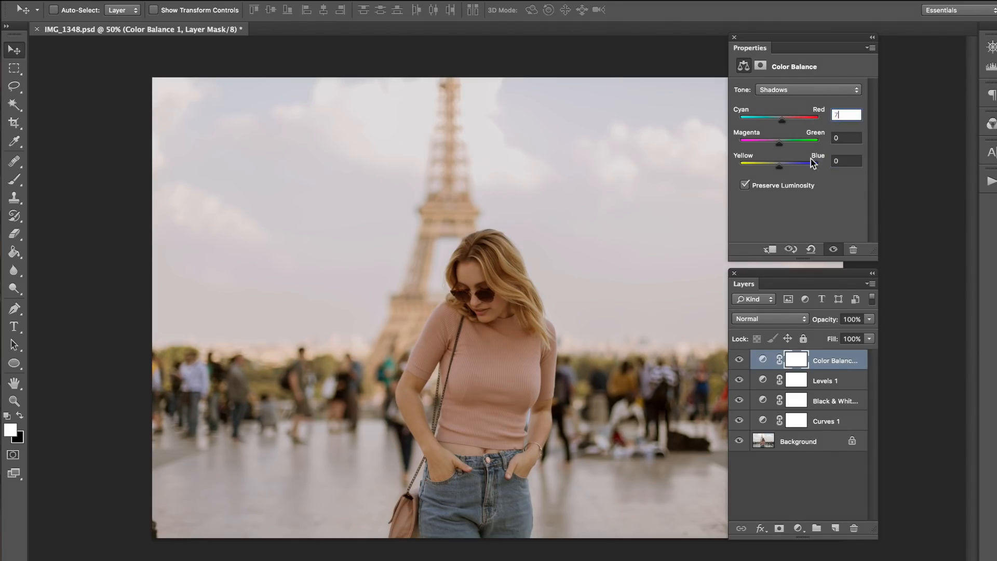
click(841, 160)
text(-11)
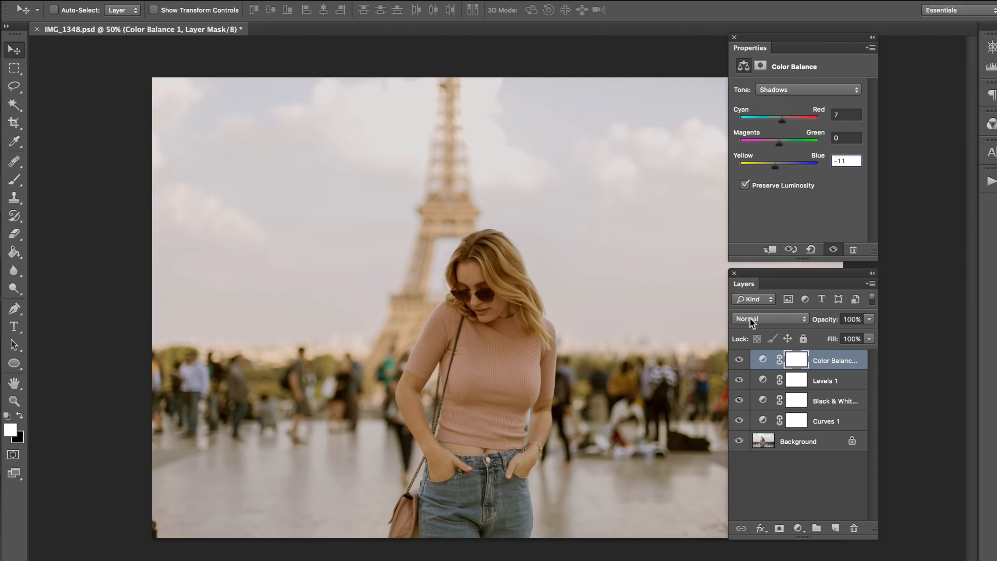
click(739, 360)
click(740, 361)
click(740, 361)
click(740, 361)
Paint the Color Balance mask black over the sky on both sides of the tower with a 99% opacity brush, keeping the panels clear of the photo.
click(12, 182)
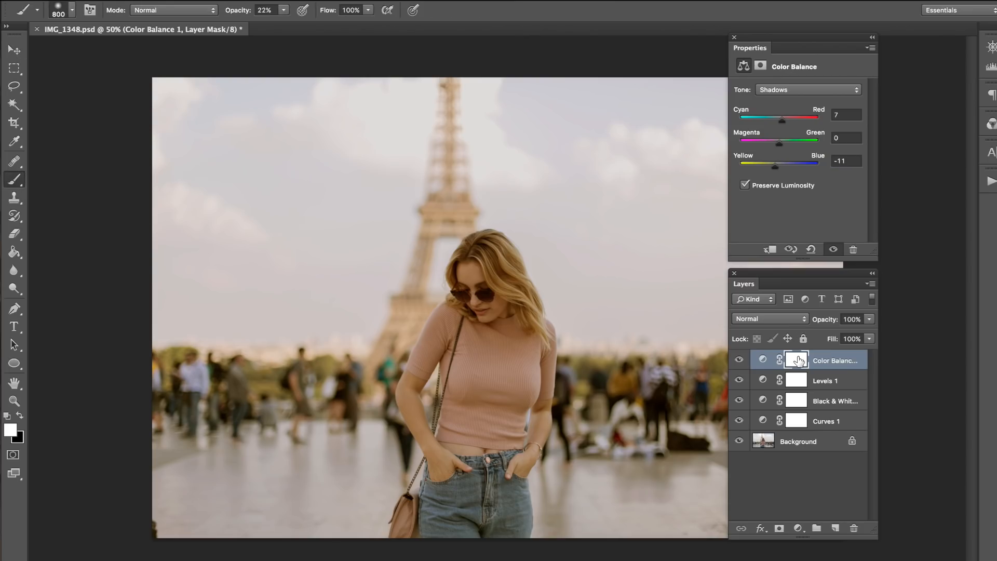
click(798, 361)
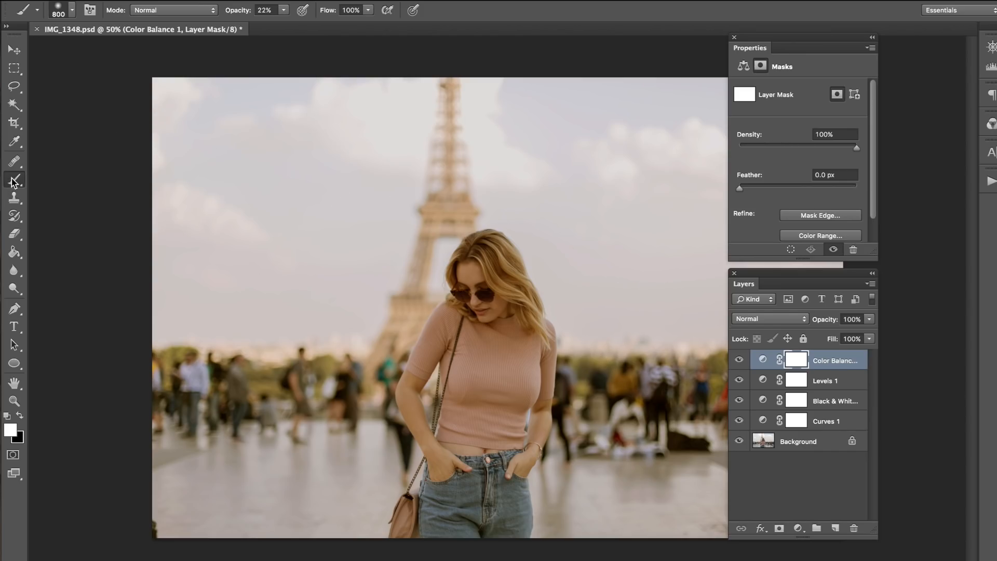
click(20, 415)
key(9)
key(9)
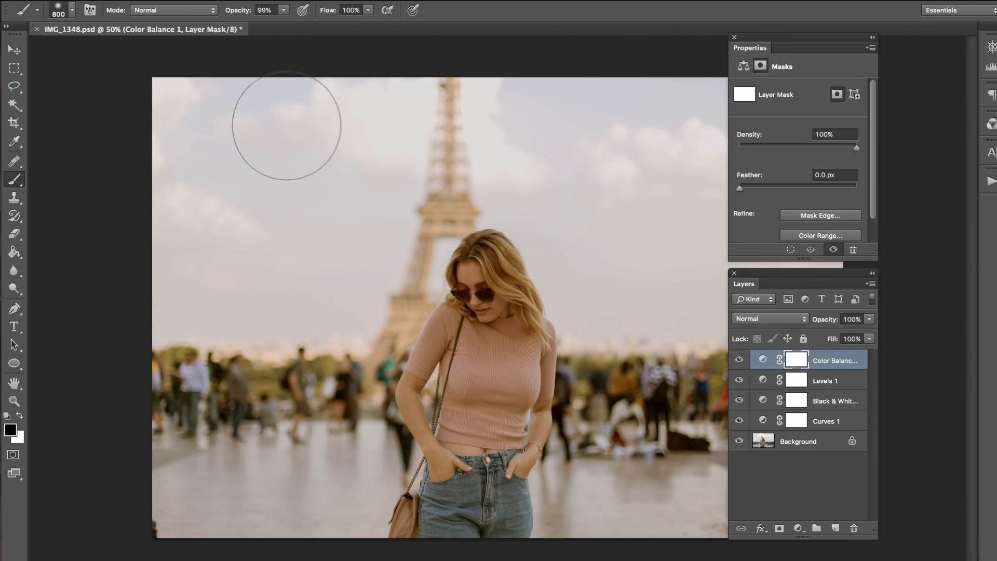
mouse_move(221, 169)
mouse_down()
mouse_move(324, 163)
mouse_move(316, 130)
mouse_move(342, 135)
mouse_move(354, 104)
mouse_move(372, 134)
mouse_up()
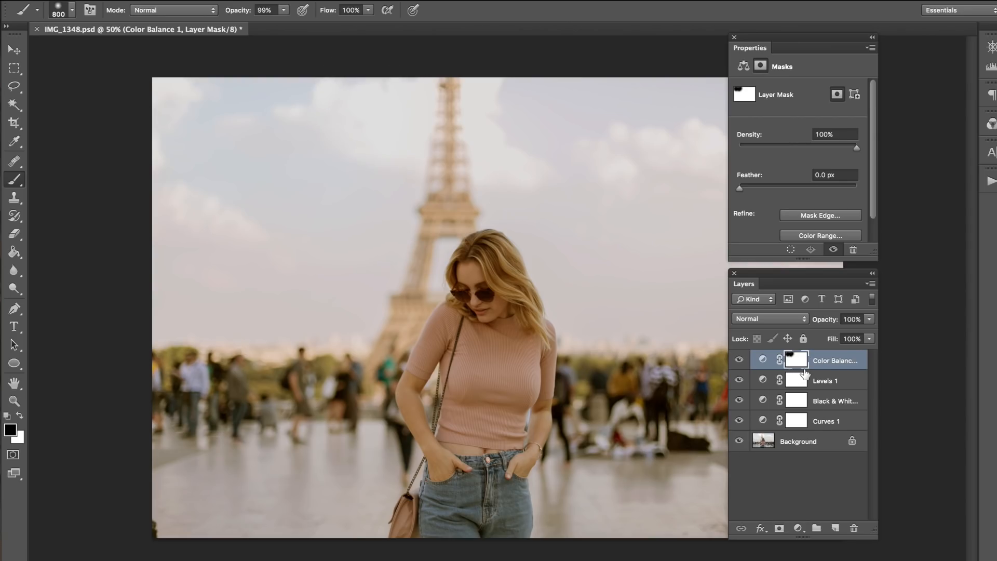
drag(600, 183, 585, 133)
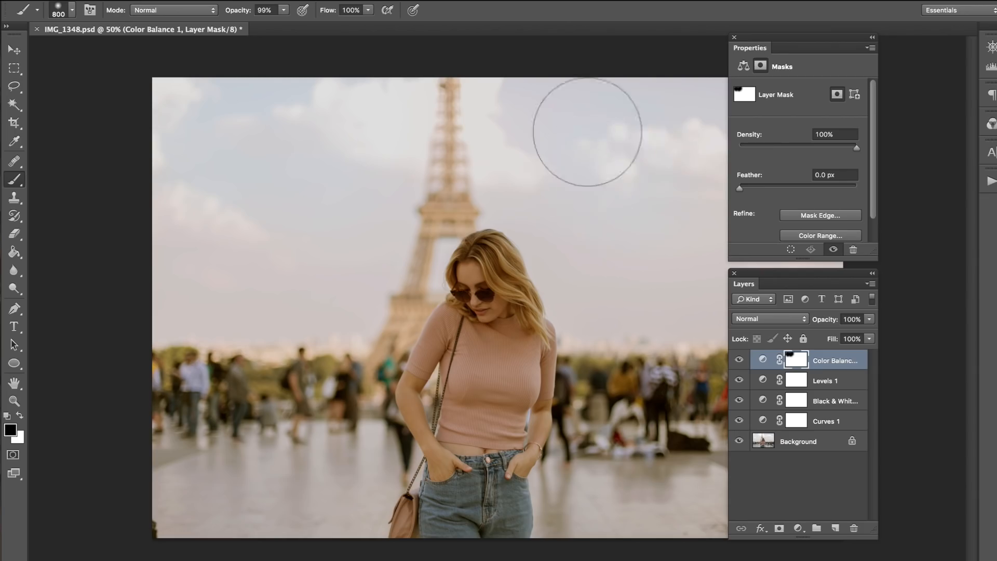
drag(751, 48, 810, 48)
drag(757, 284, 837, 295)
drag(808, 48, 861, 50)
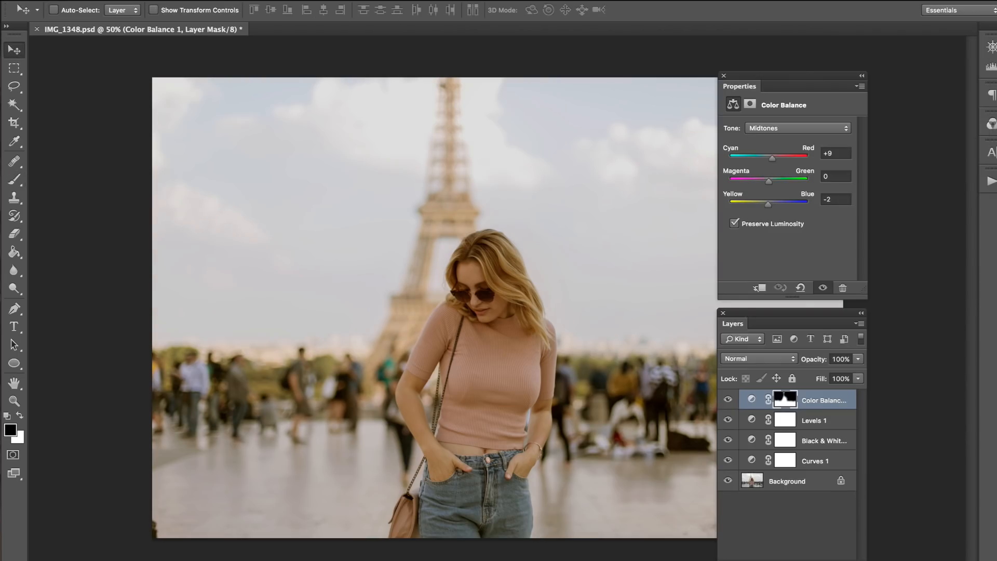
Add a Color Lookup adjustment layer above Color Balance 1.
click(204, 1)
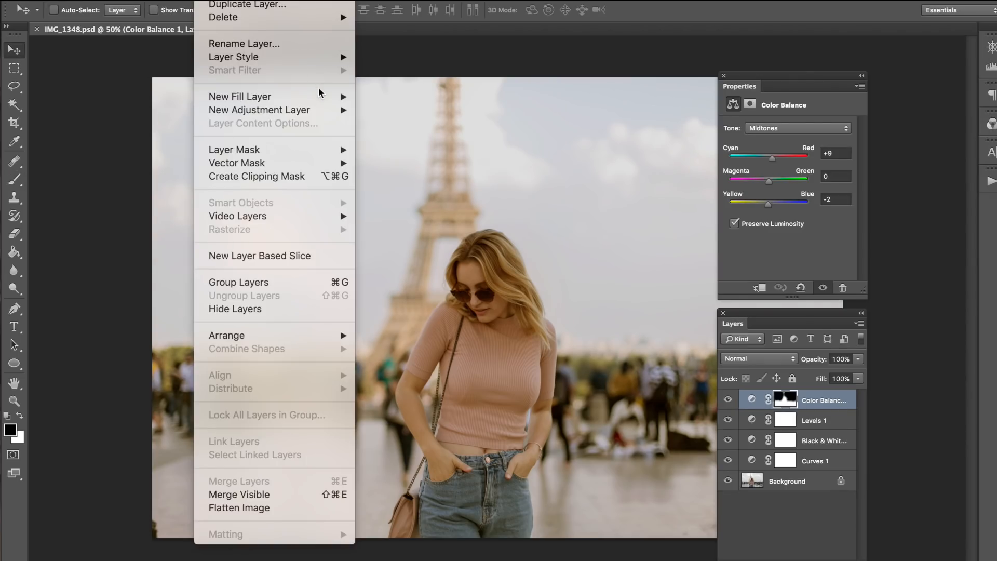
mouse_move(319, 110)
click(414, 257)
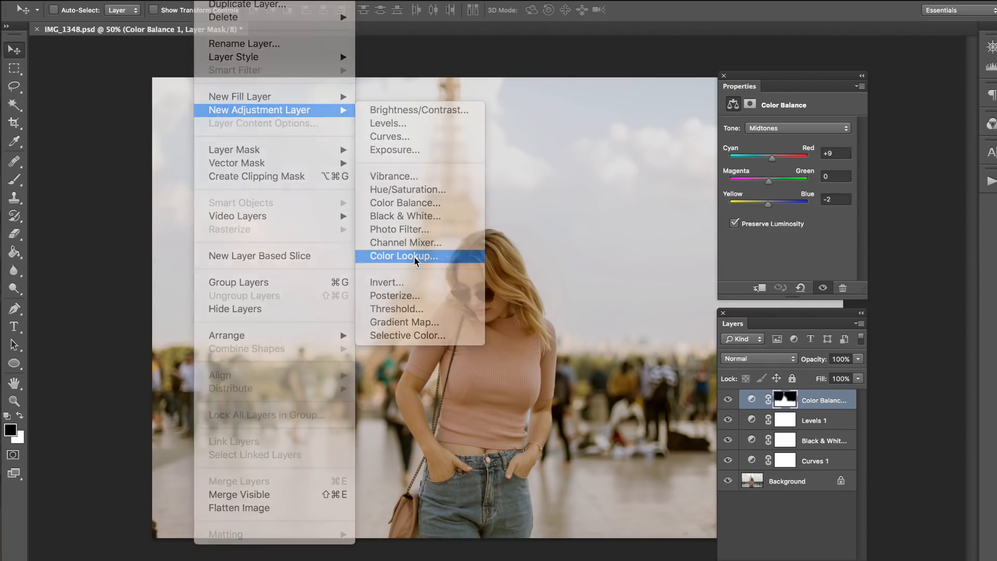
click(642, 242)
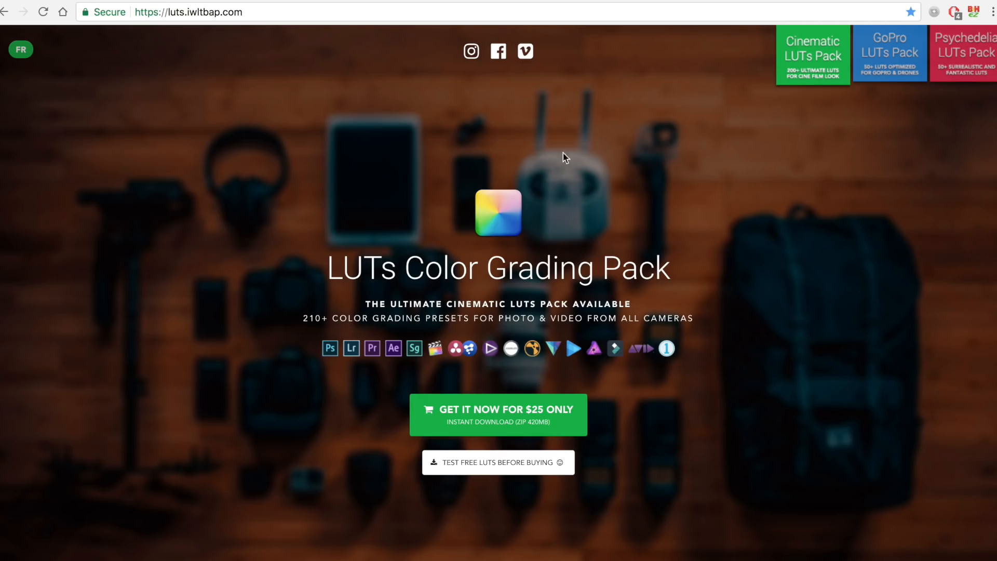
Examine the LUTs Color Grading Pack page at luts.iwltbap.com in the browser, including its LUT description and before-and-after samples.
scroll(813, 265, down, 10)
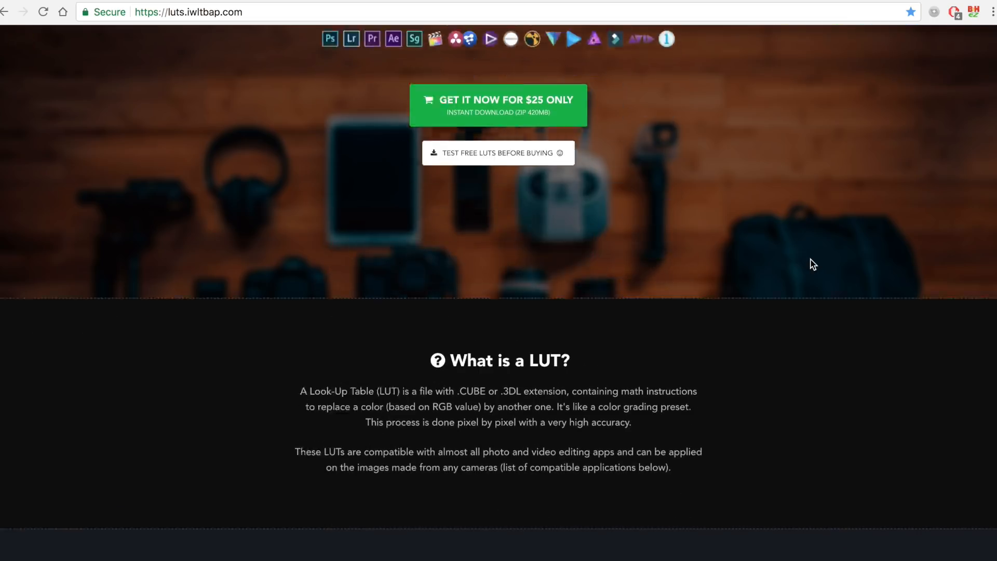
scroll(813, 265, down, 15)
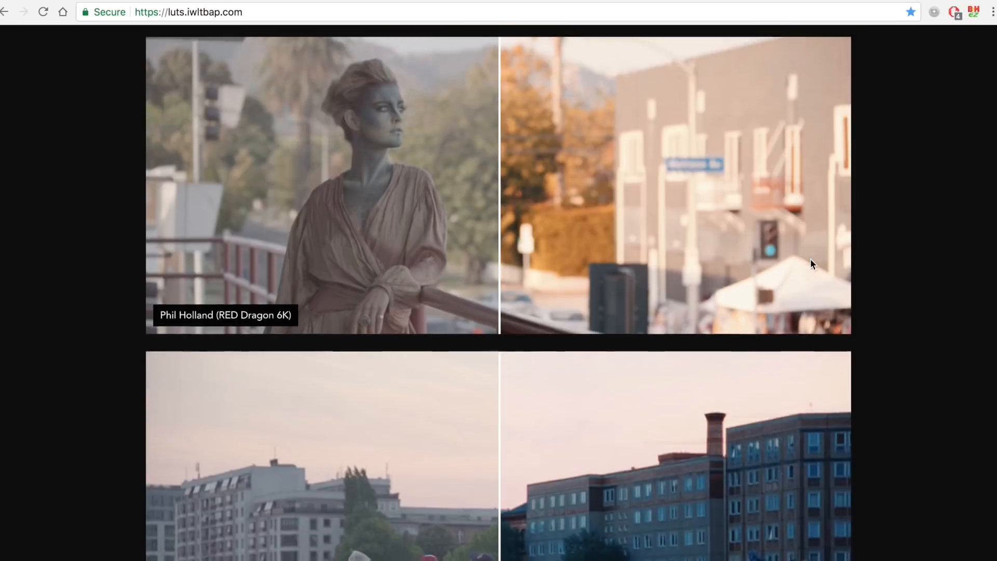
scroll(810, 258, up, 4)
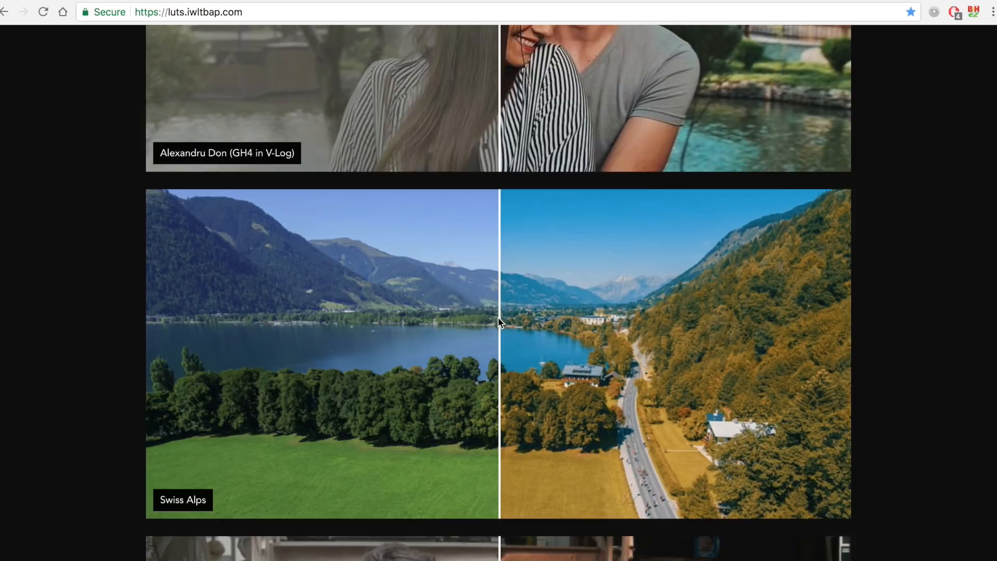
click(498, 317)
drag(498, 320, 191, 355)
scroll(191, 356, down, 13)
scroll(191, 338, up, 20)
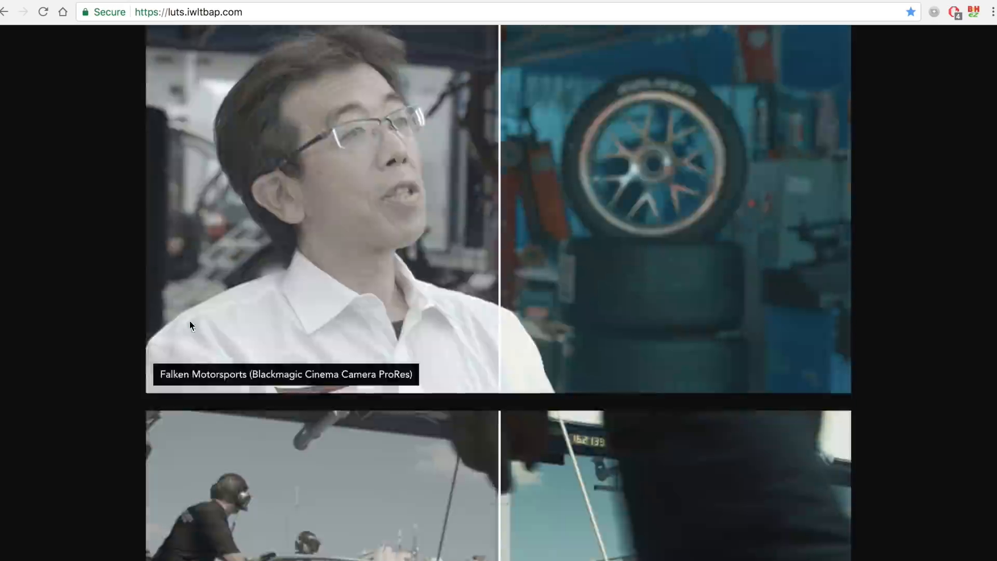
scroll(189, 253, up, 20)
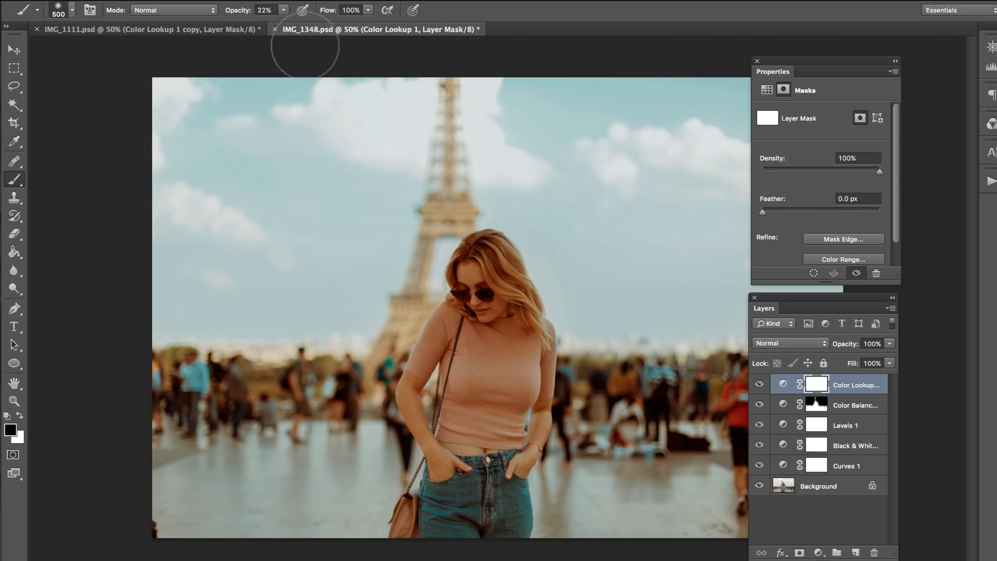
Soften the Color Lookup effect on the woman by painting its mask black at 22% brush opacity, and set the layer's opacity to 72%.
mouse_move(495, 295)
mouse_down()
mouse_move(486, 270)
mouse_move(501, 315)
mouse_move(480, 498)
mouse_up()
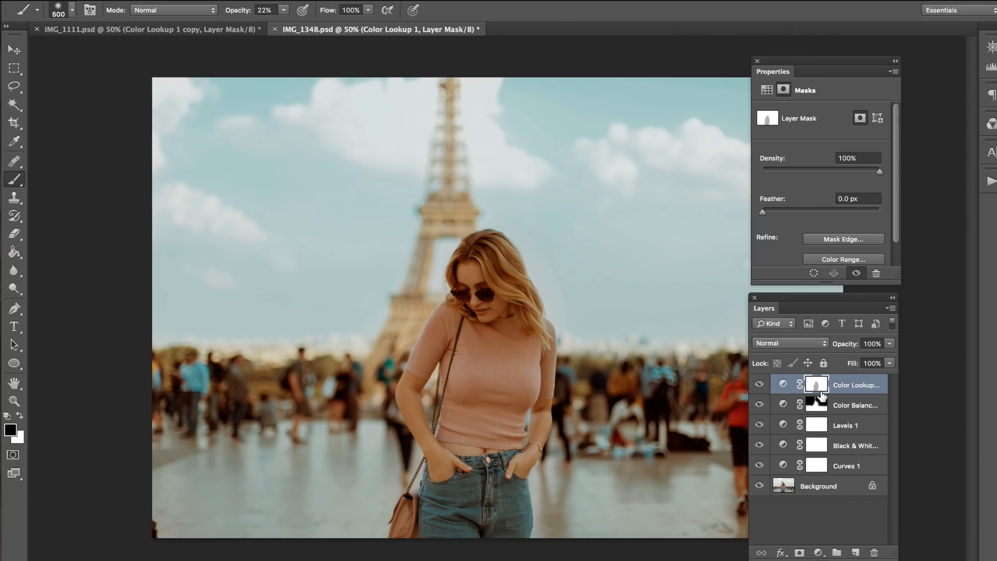
click(844, 386)
drag(848, 342, 830, 348)
Add a second Color Lookup adjustment layer on top with the default name and Normal mode.
click(212, 0)
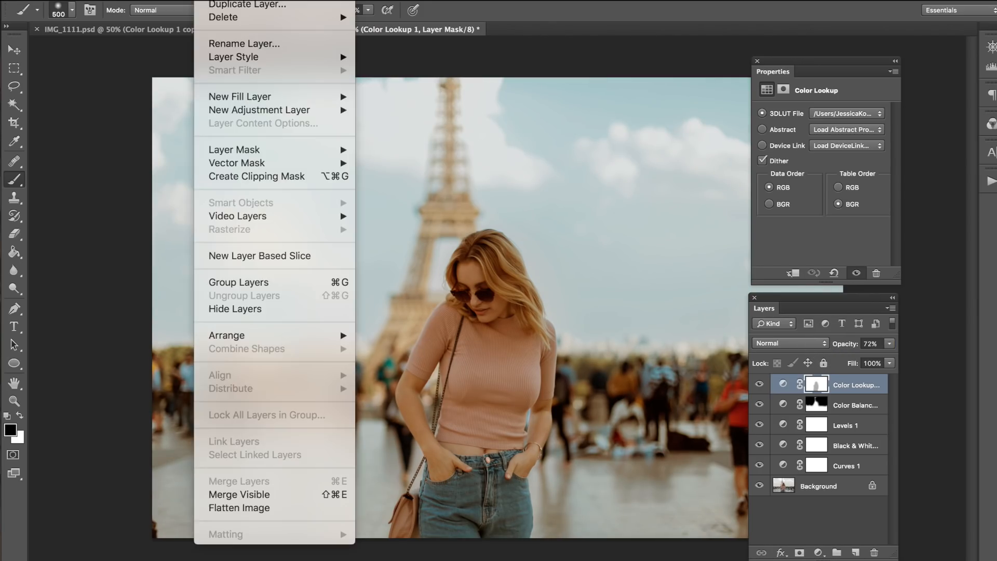
mouse_move(346, 114)
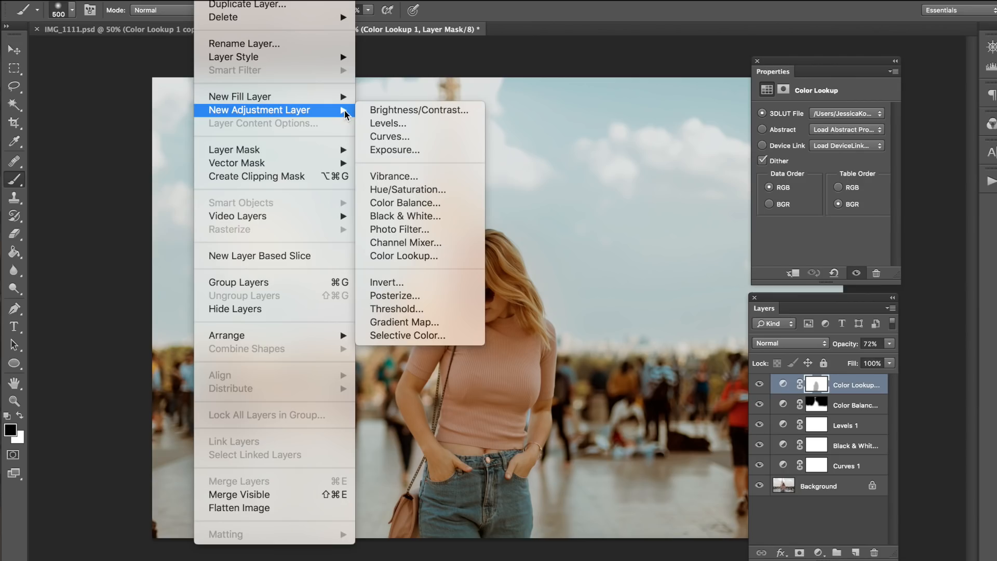
click(403, 255)
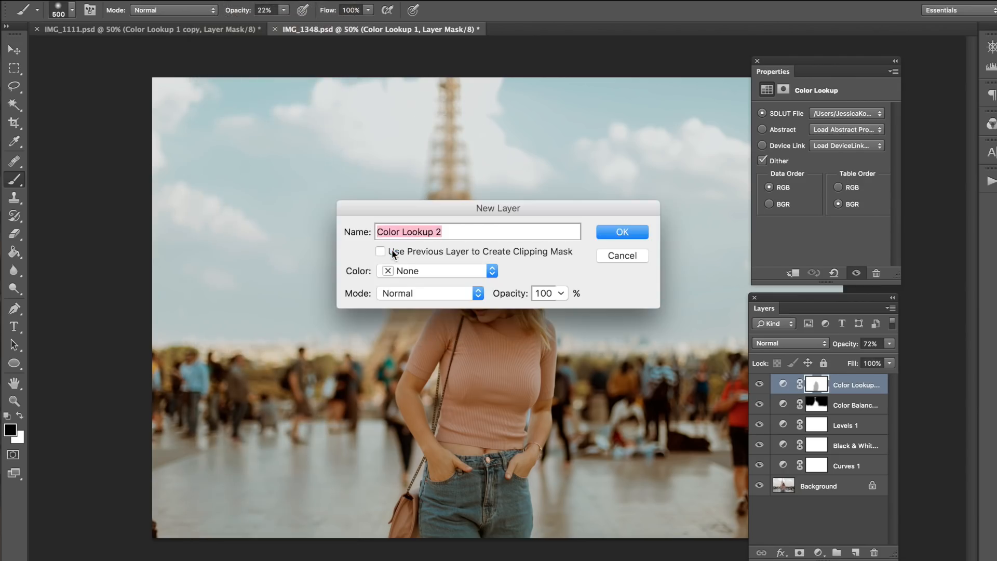
key(Return)
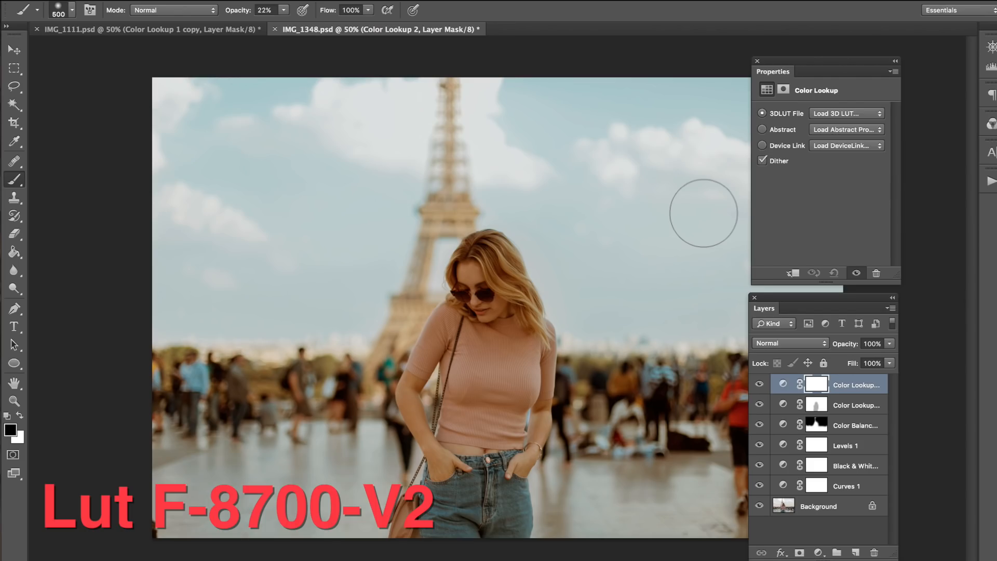
Load the F-8700-V2 3D LUT into Color Lookup 2 and set that layer's opacity to 53%.
click(853, 112)
click(825, 287)
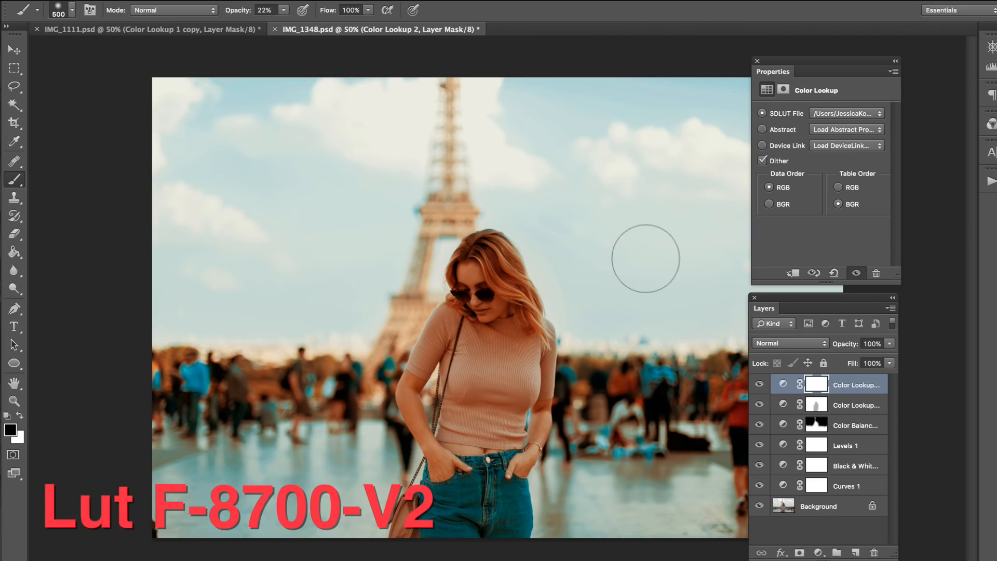
drag(847, 347, 815, 355)
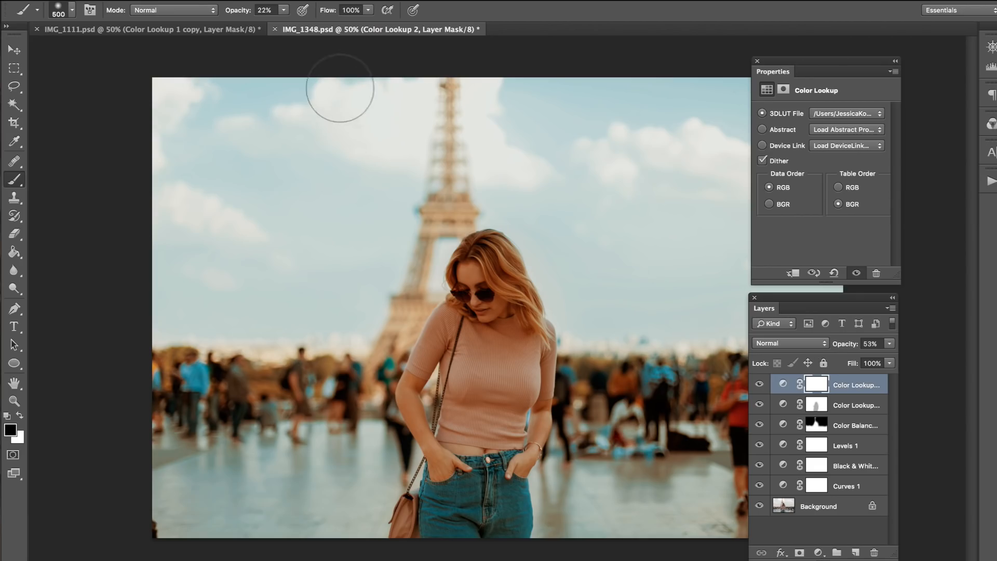
Add a Vibrance adjustment layer above Color Lookup 2 and set its vibrance to +7.
click(14, 50)
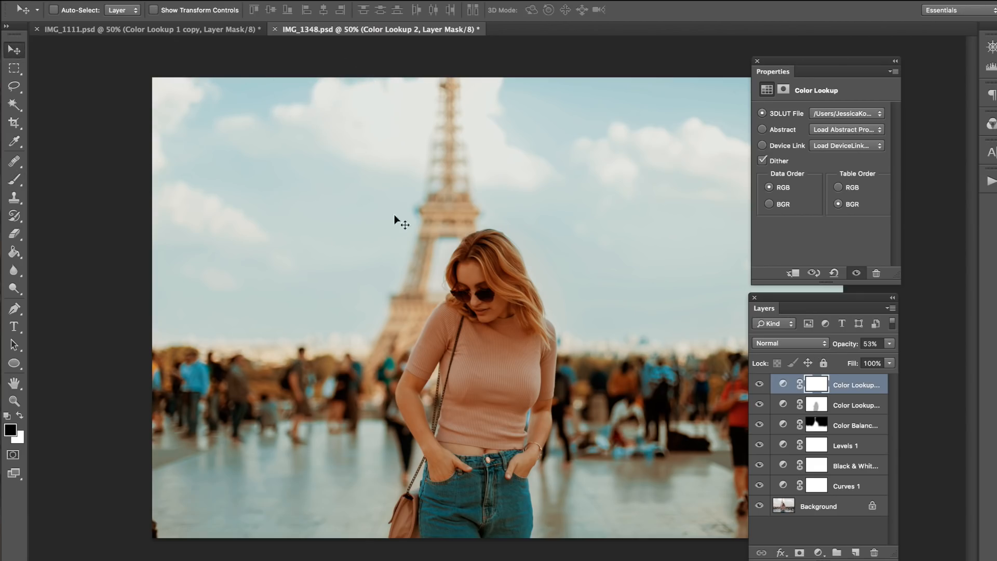
click(207, 1)
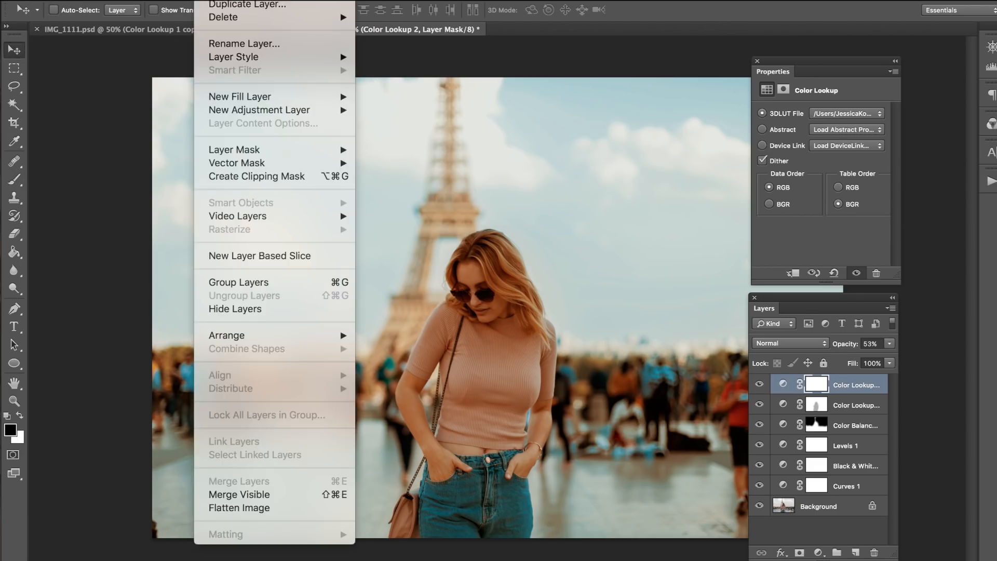
mouse_move(343, 113)
click(422, 177)
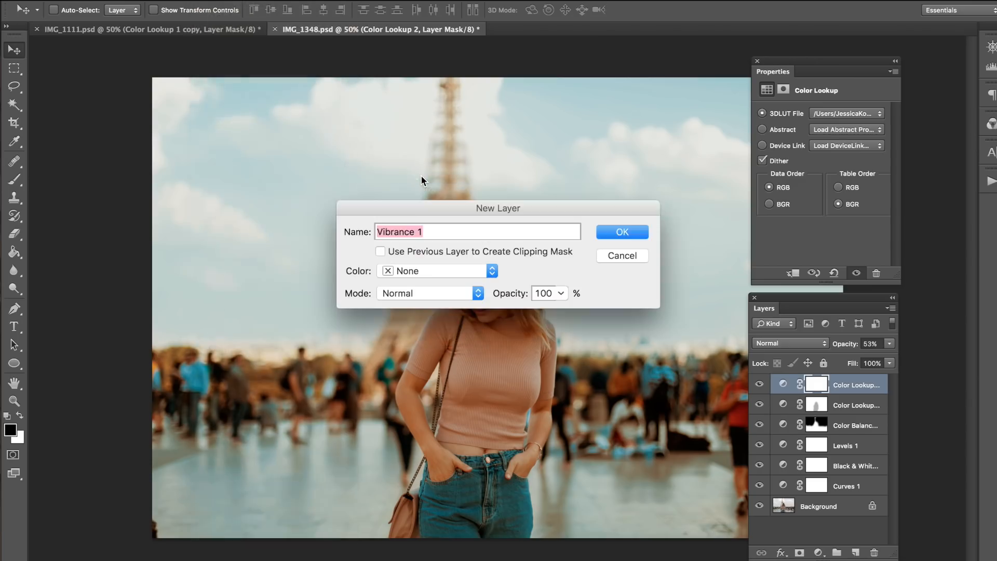
key(Return)
drag(826, 129, 825, 129)
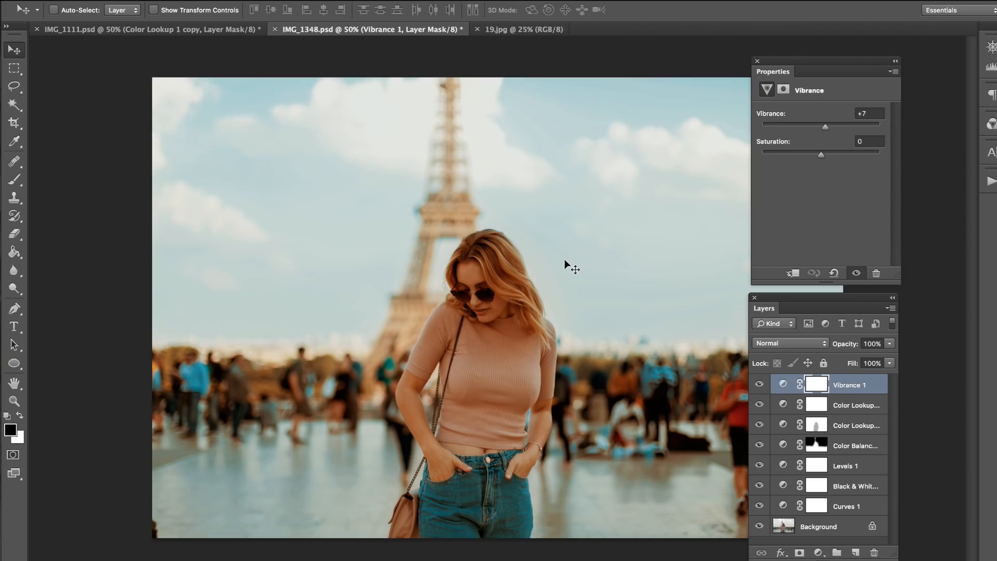
Paste the sun flare image above Vibrance 1, blend it in Screen mode and place the glow beside the tower.
key(ctrl+v)
drag(616, 347, 372, 211)
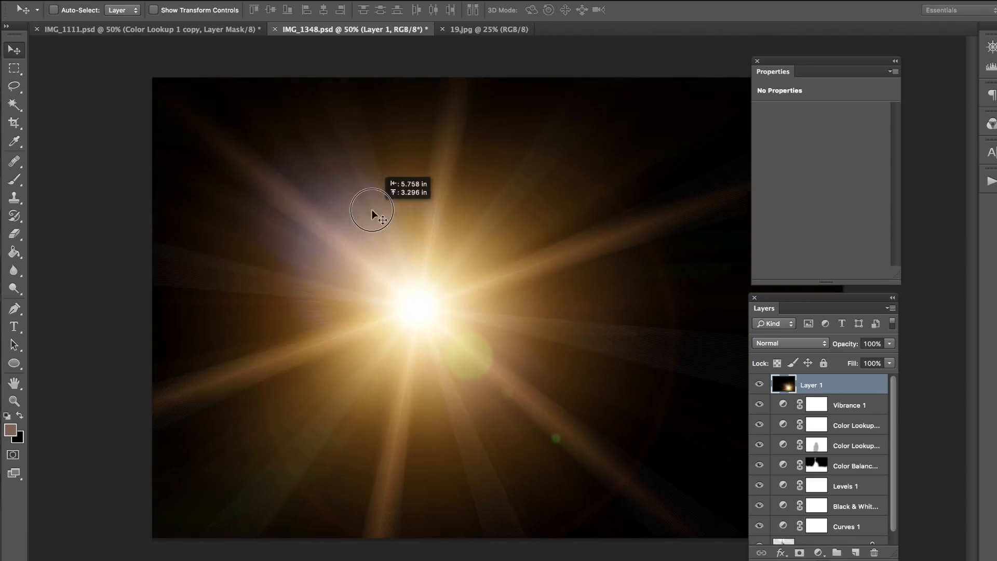
click(779, 343)
click(780, 432)
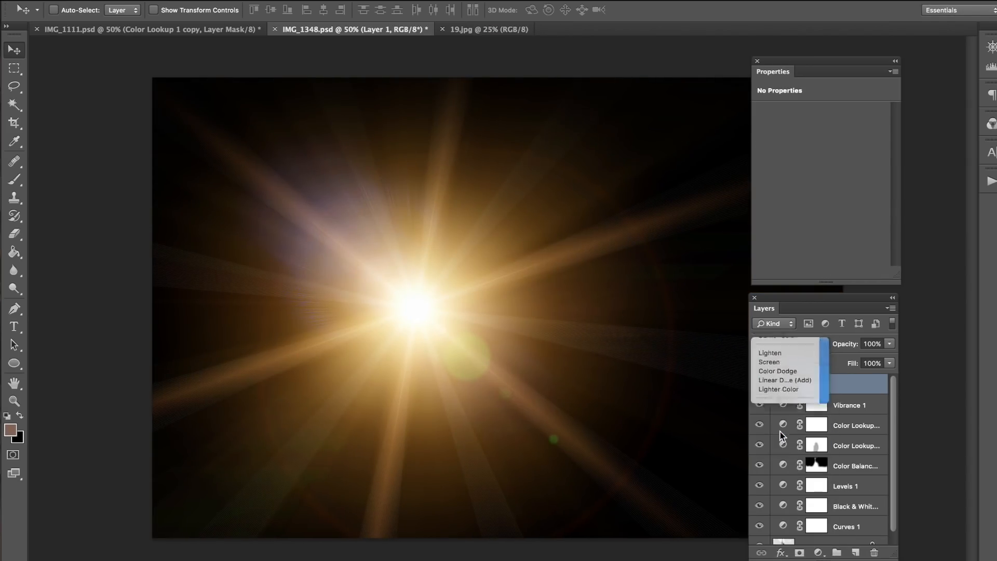
drag(480, 254, 406, 272)
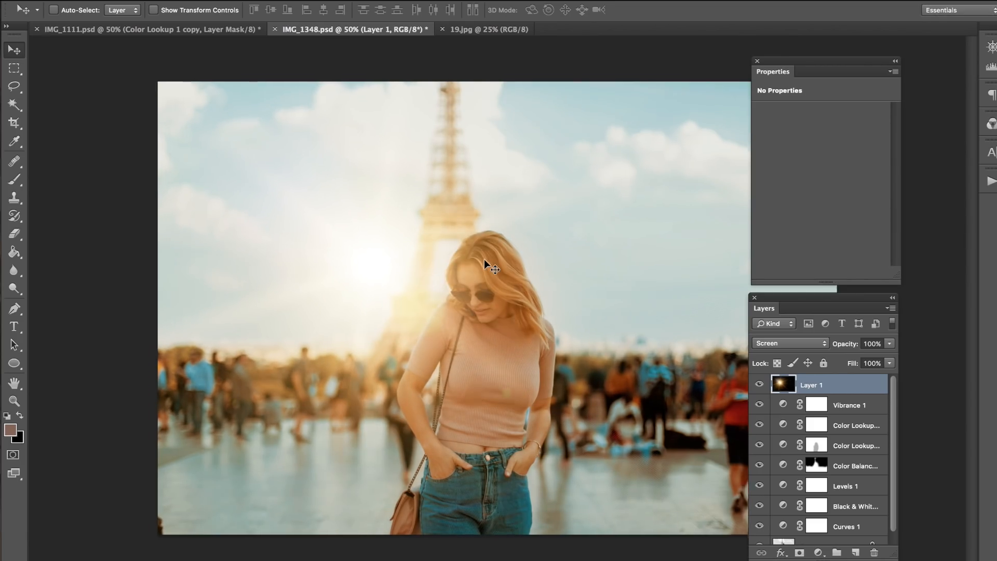
Scale the sun flare layer down and reposition its glow at the tower's left edge, beside the woman's head.
key(ctrl+minus)
key(ctrl+t)
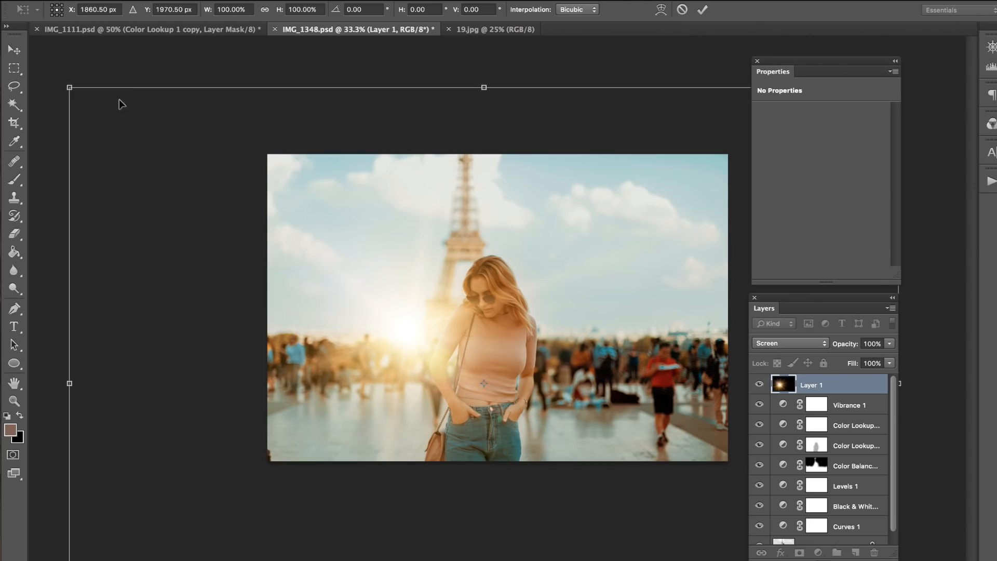
drag(77, 85, 213, 145)
key(Return)
mouse_move(447, 351)
mouse_down()
mouse_move(460, 285)
mouse_move(432, 304)
mouse_up()
key(ctrl+plus)
Add a layer mask to the sun flare layer and paint black over the woman with a 1000 px brush at 22% opacity.
click(16, 179)
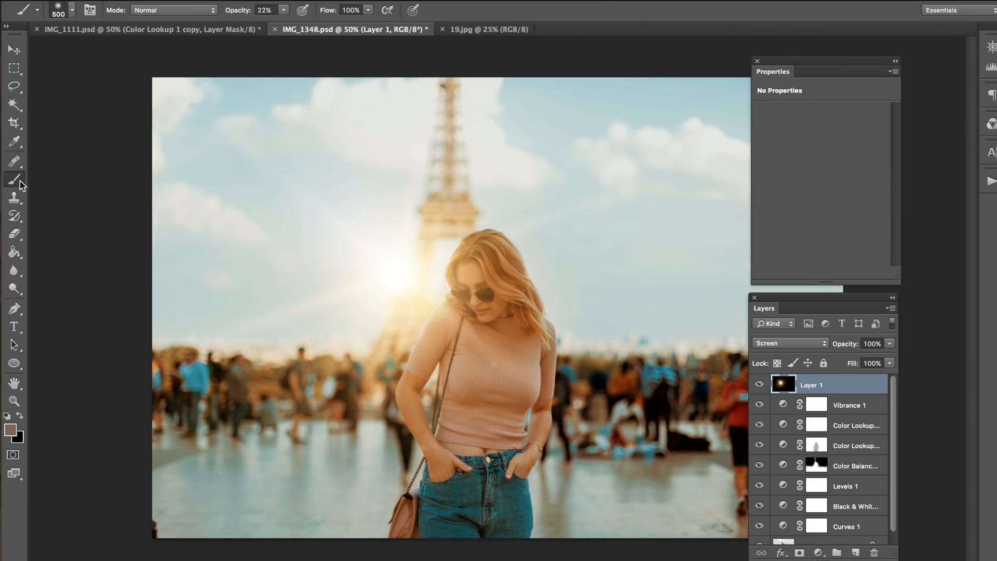
click(799, 553)
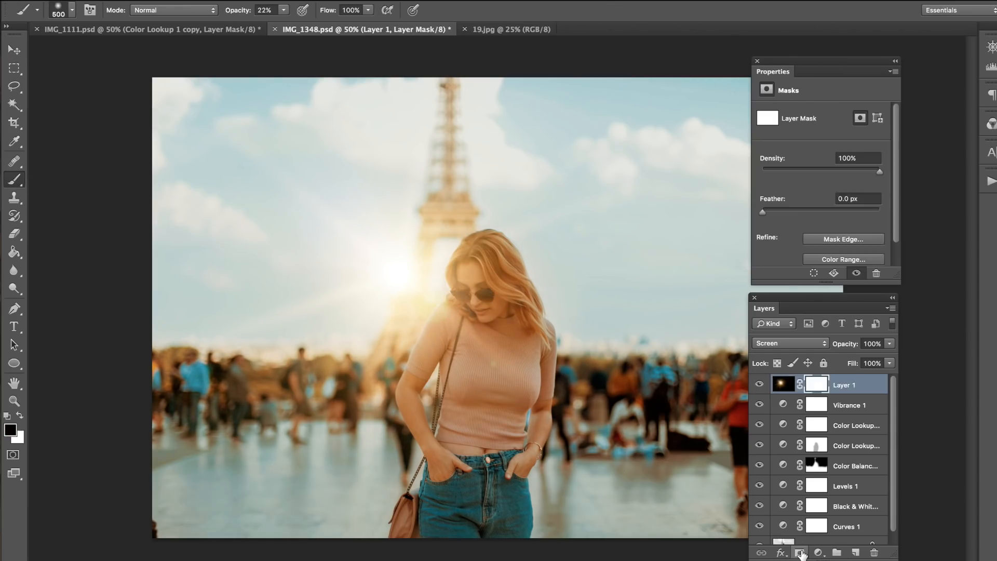
key(d)
key(bracketright)
key(bracketright)
key(bracketright)
key(bracketright)
key(bracketright)
mouse_move(485, 259)
mouse_down()
mouse_move(516, 298)
mouse_move(498, 223)
mouse_move(532, 267)
mouse_move(523, 307)
mouse_up()
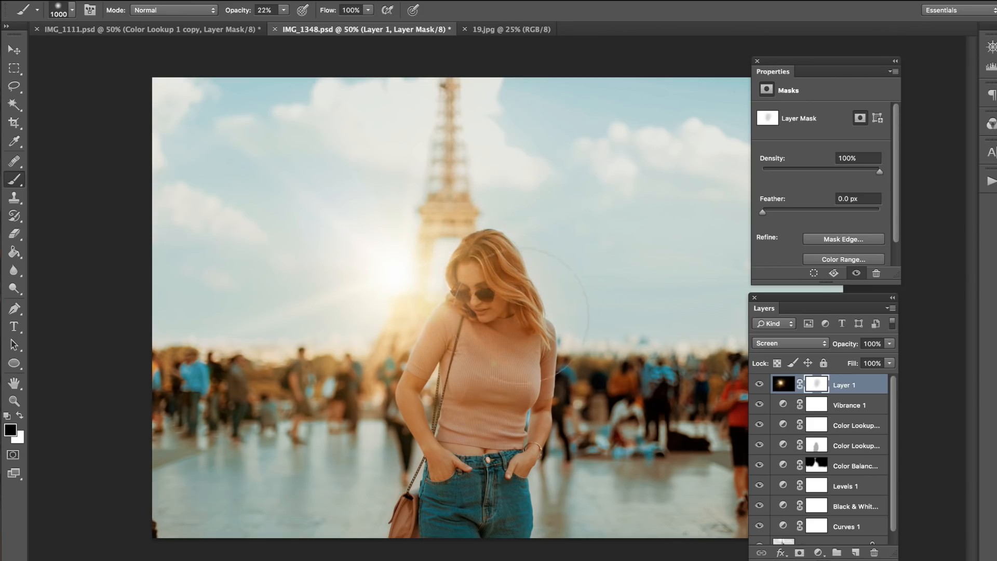
mouse_move(415, 401)
mouse_down()
mouse_move(492, 344)
mouse_move(540, 327)
mouse_up()
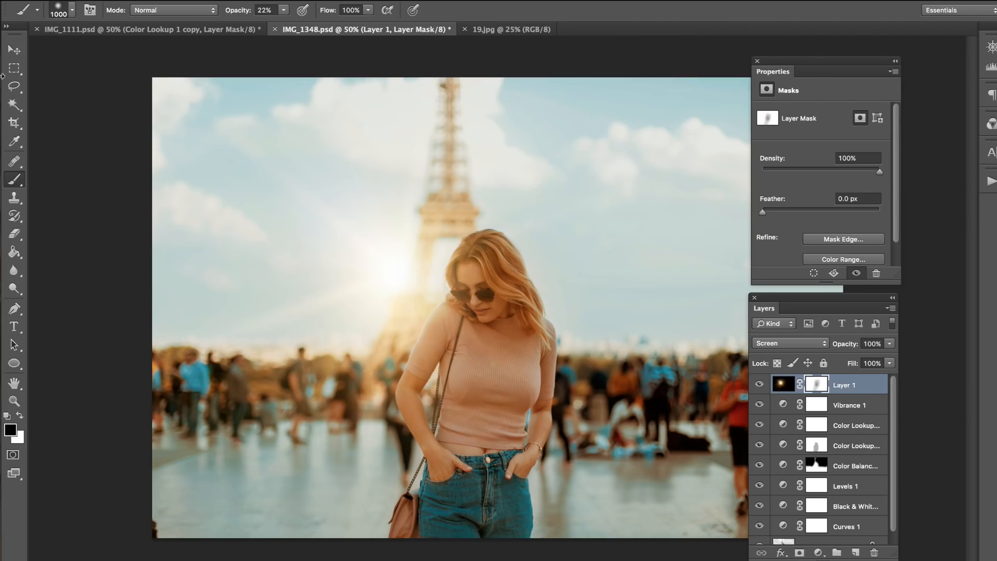
Move the sun flare layer below Color Lookup 2, directly above the masked Color Lookup layer, and toggle its visibility to compare.
click(14, 49)
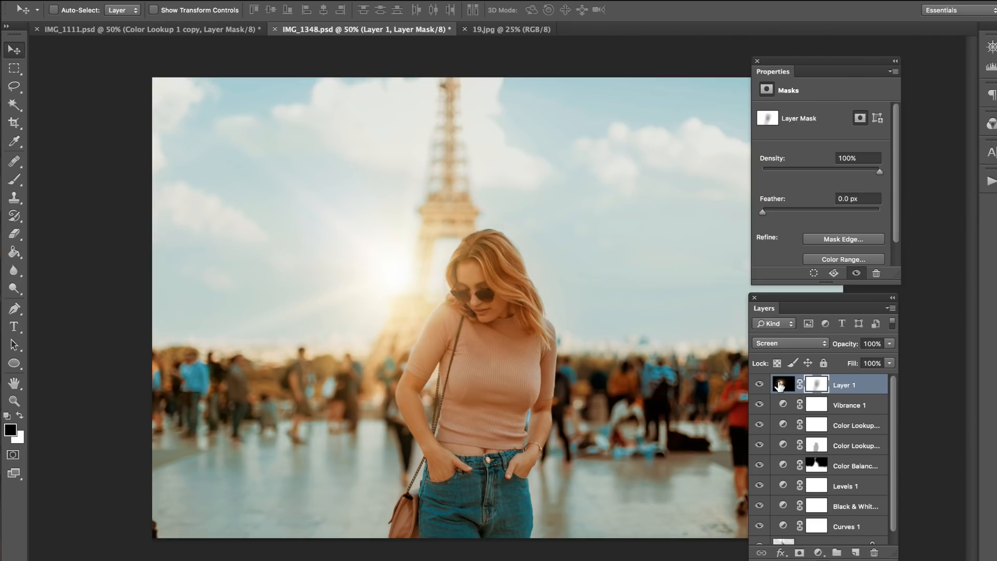
drag(872, 390, 857, 425)
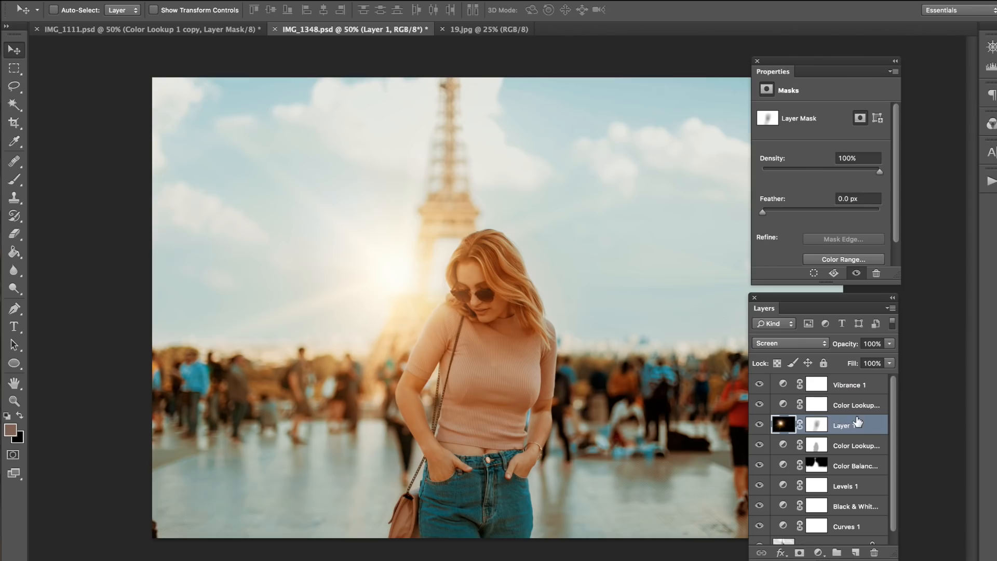
click(760, 425)
click(759, 425)
Raise the upper midtone point of the Curves 1 RGB curve to input 171, output 187, and select its shadow point.
scroll(782, 499, down, 1)
scroll(782, 501, down, 1)
click(783, 514)
drag(846, 172, 847, 168)
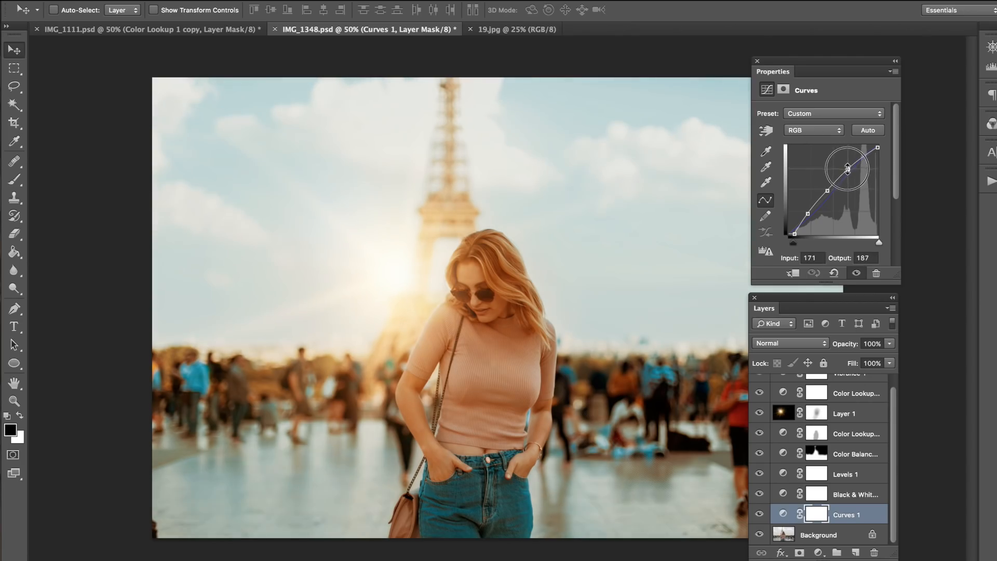
click(807, 213)
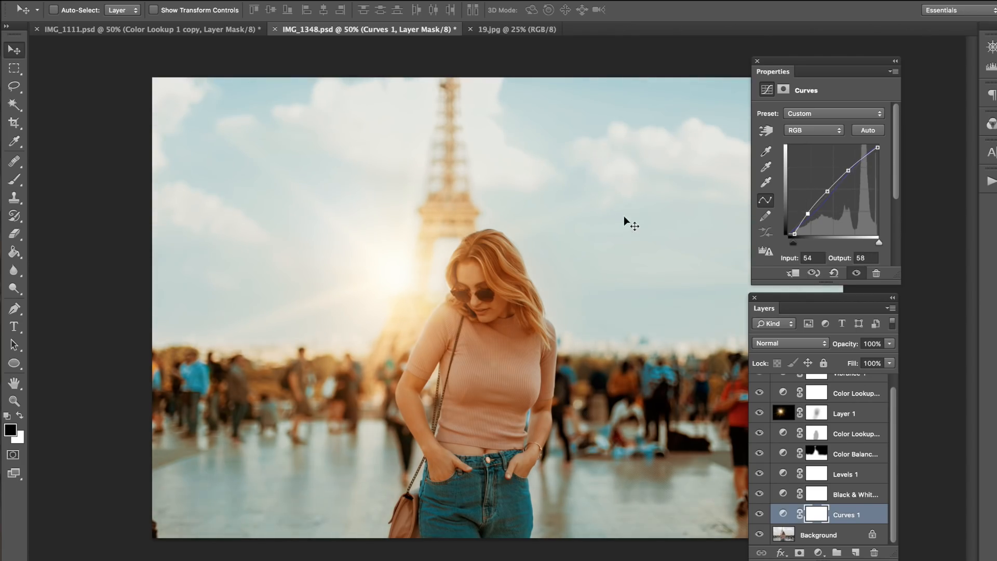
Group all layers from Vibrance 1 down to Curves 1 and toggle the group's visibility to compare before and after.
scroll(784, 399, up, 1)
click(852, 390)
scroll(851, 390, down, 1)
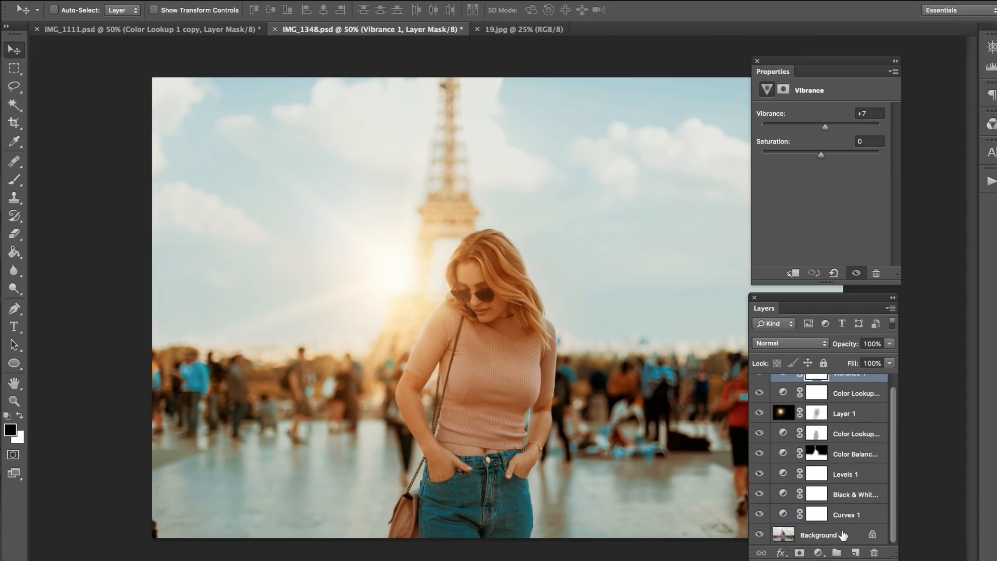
shift+click(851, 515)
key(ctrl+g)
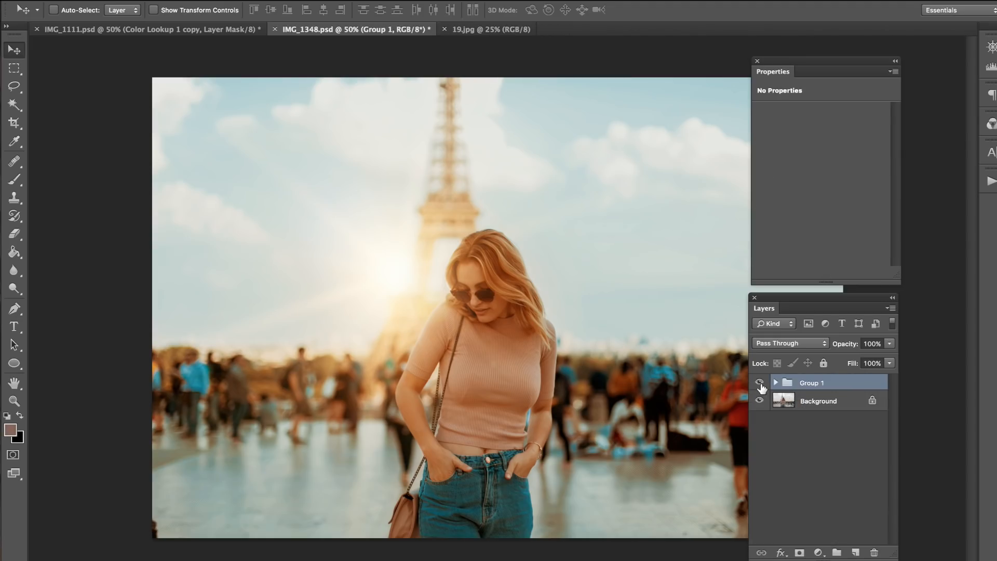
click(759, 383)
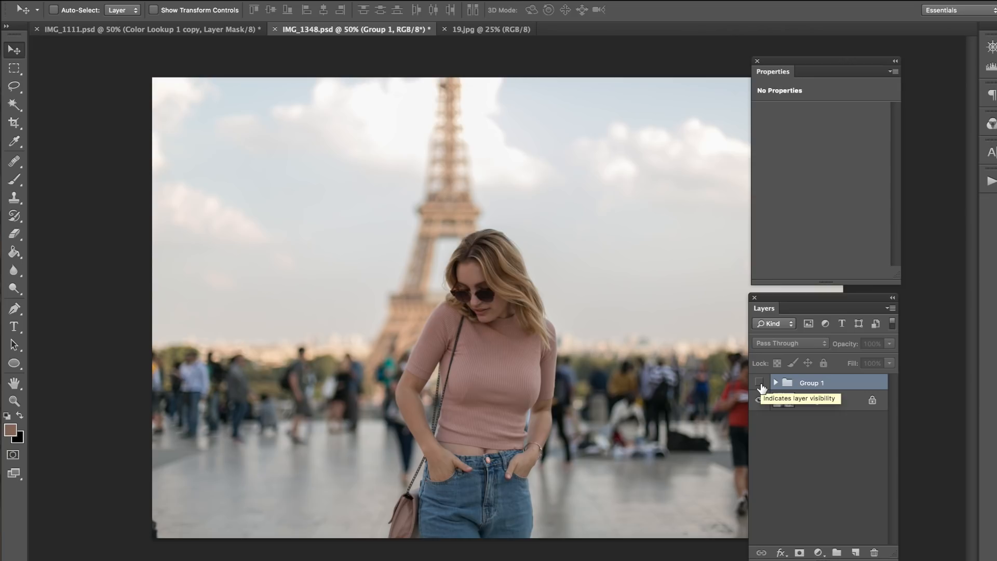
click(760, 384)
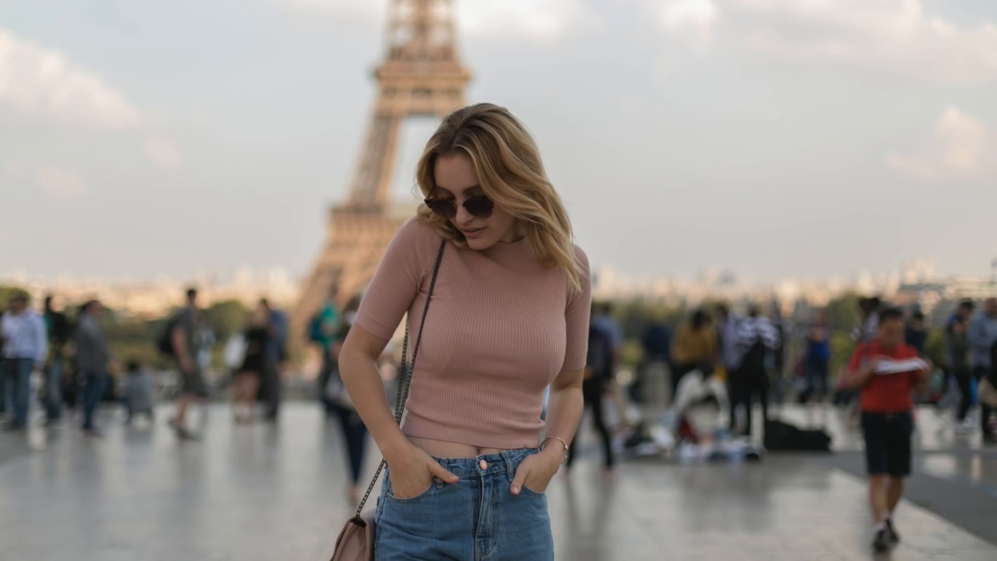